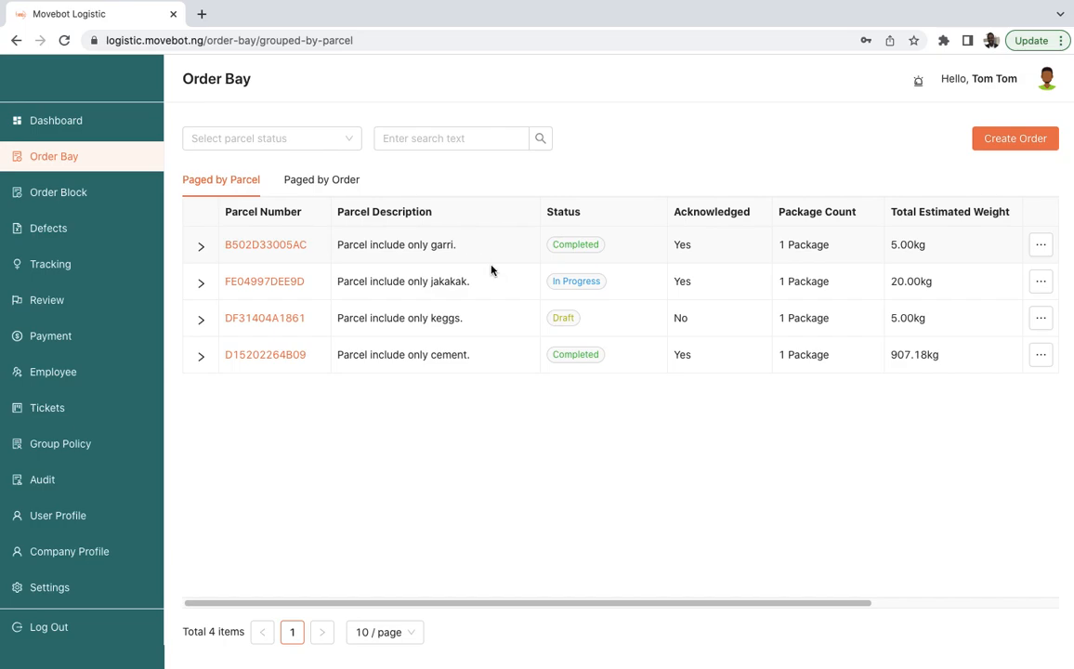
- Start a new order and enter the sender's name in the order form
{"action": "left_click", "coordinate": [1012, 140]}
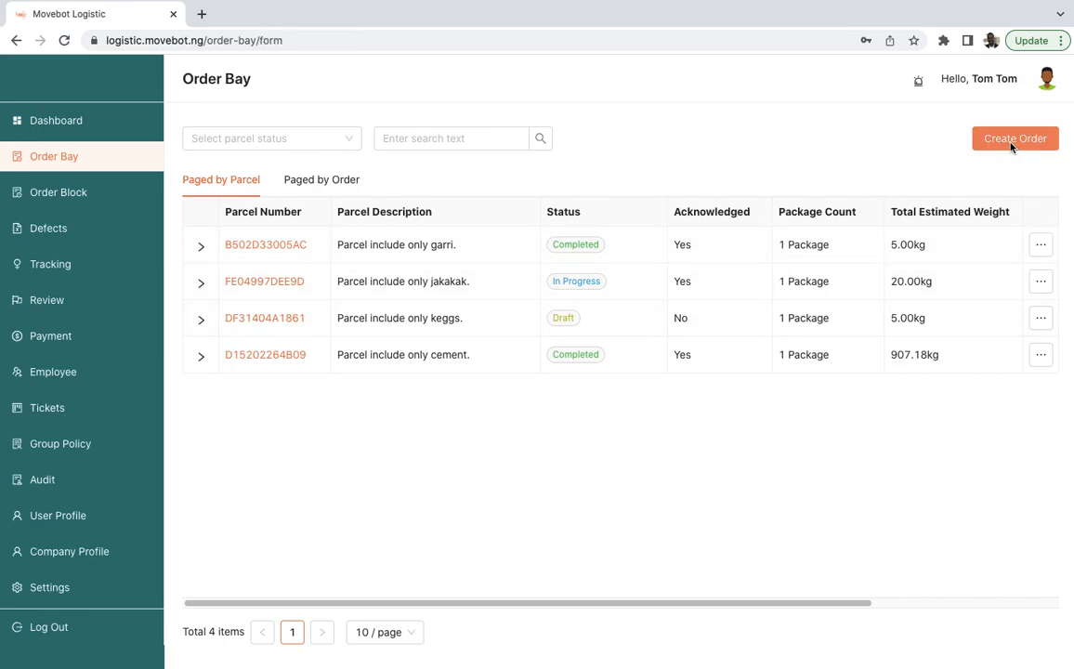
{"action": "left_click", "coordinate": [489, 262]}
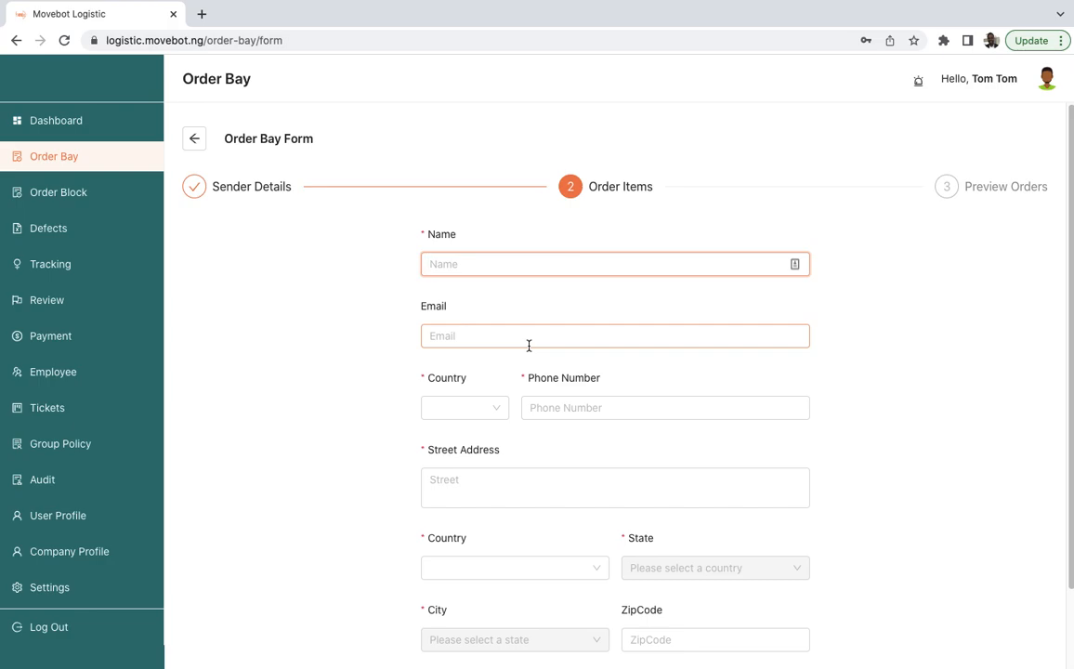
{"action": "type", "text": "Tom"}
- Fill in the sender's e-mail address
{"action": "left_click", "coordinate": [469, 338]}
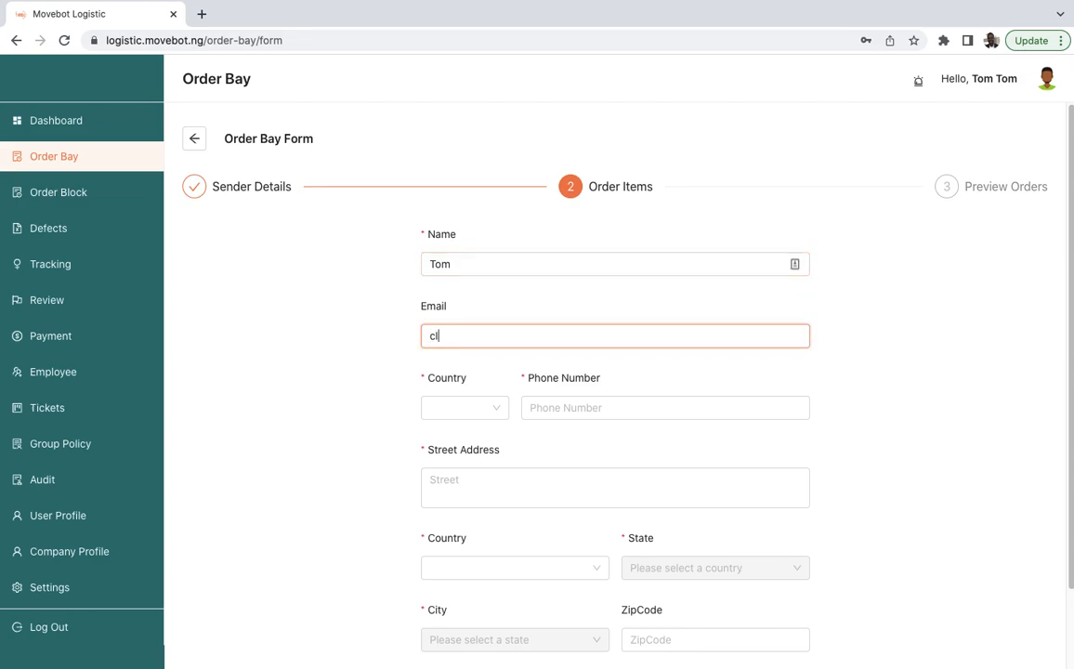
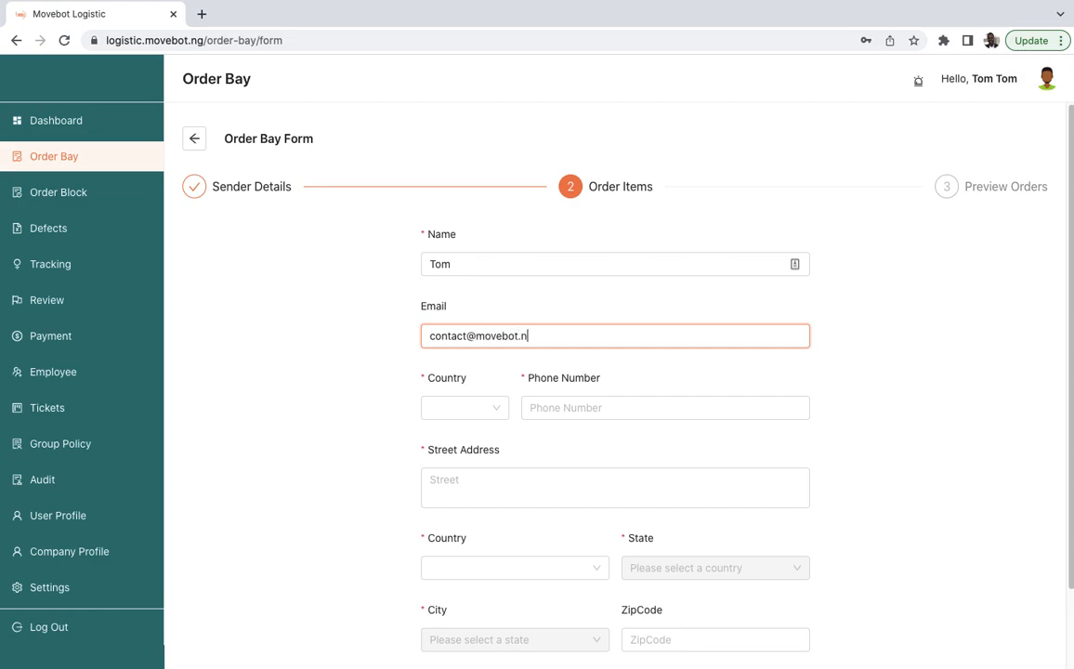
- Set the sender's phone country code to EE +372 and enter the sender's phone number
{"action": "left_click", "coordinate": [465, 415]}
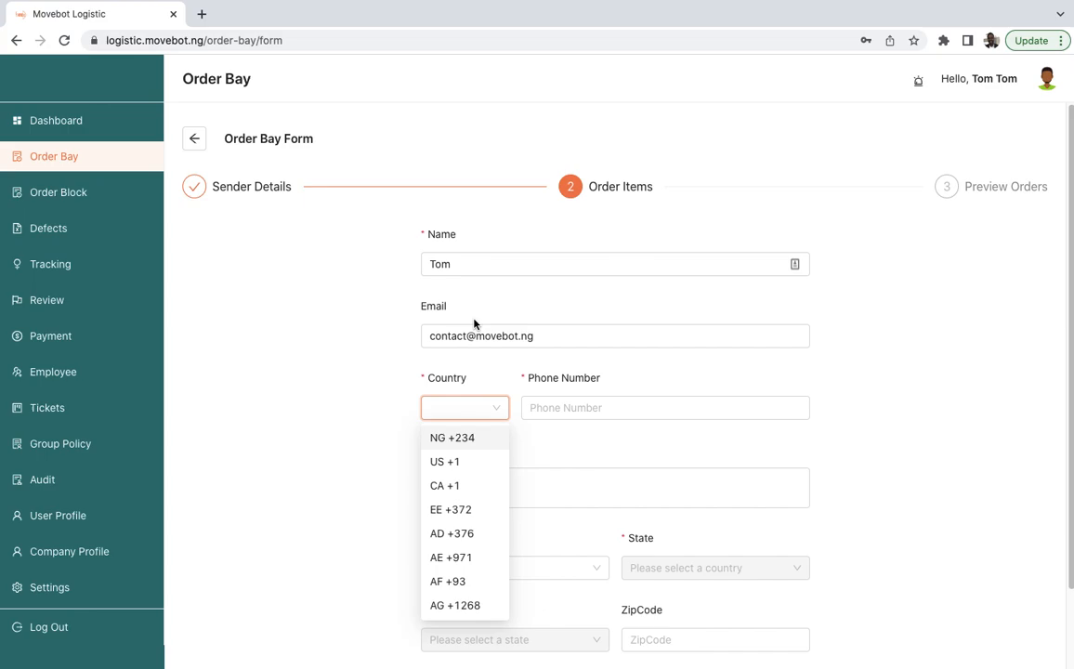
{"action": "left_click", "coordinate": [477, 441]}
{"action": "left_click", "coordinate": [558, 409]}
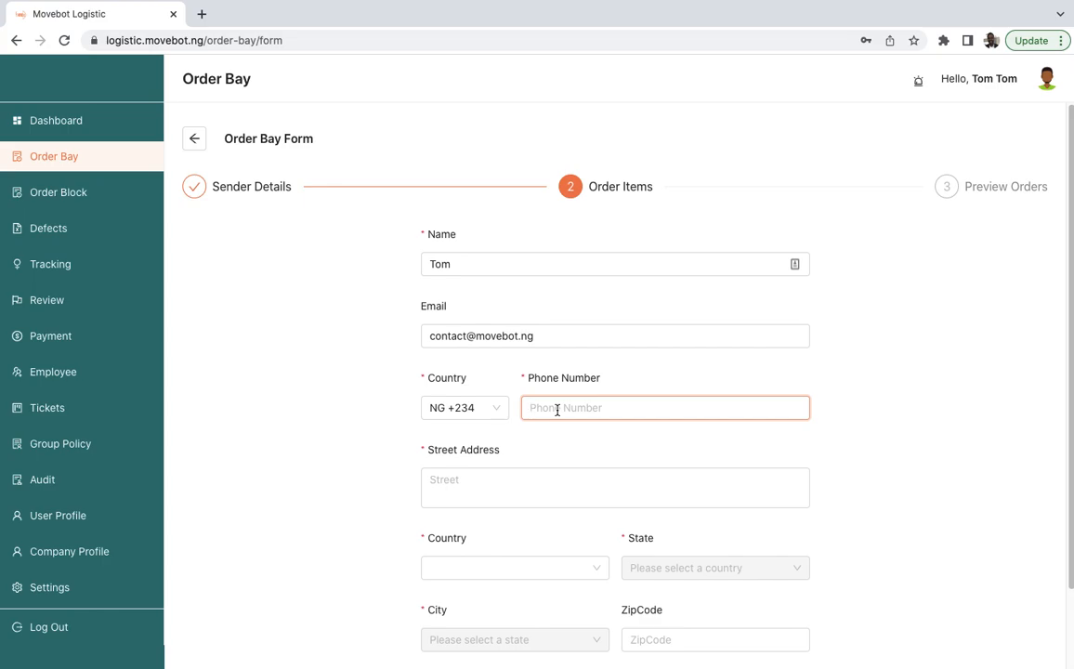
{"action": "type", "text": "0"}
{"action": "key", "text": "BackSpace"}
{"action": "left_click", "coordinate": [497, 410]}
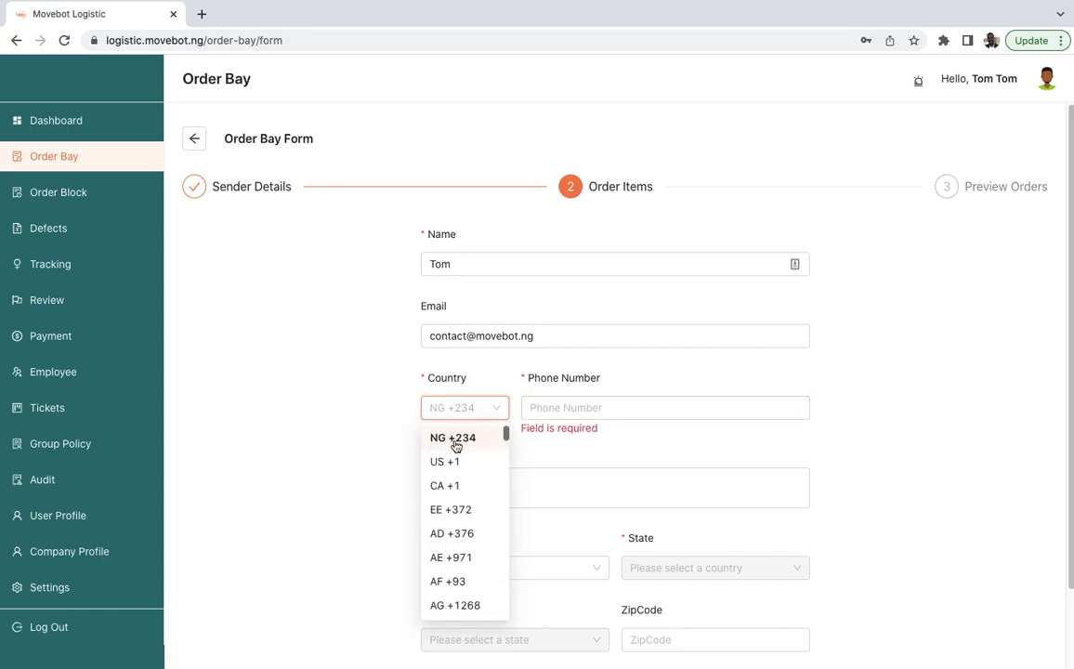
{"action": "left_click", "coordinate": [462, 510]}
{"action": "left_click", "coordinate": [544, 415]}
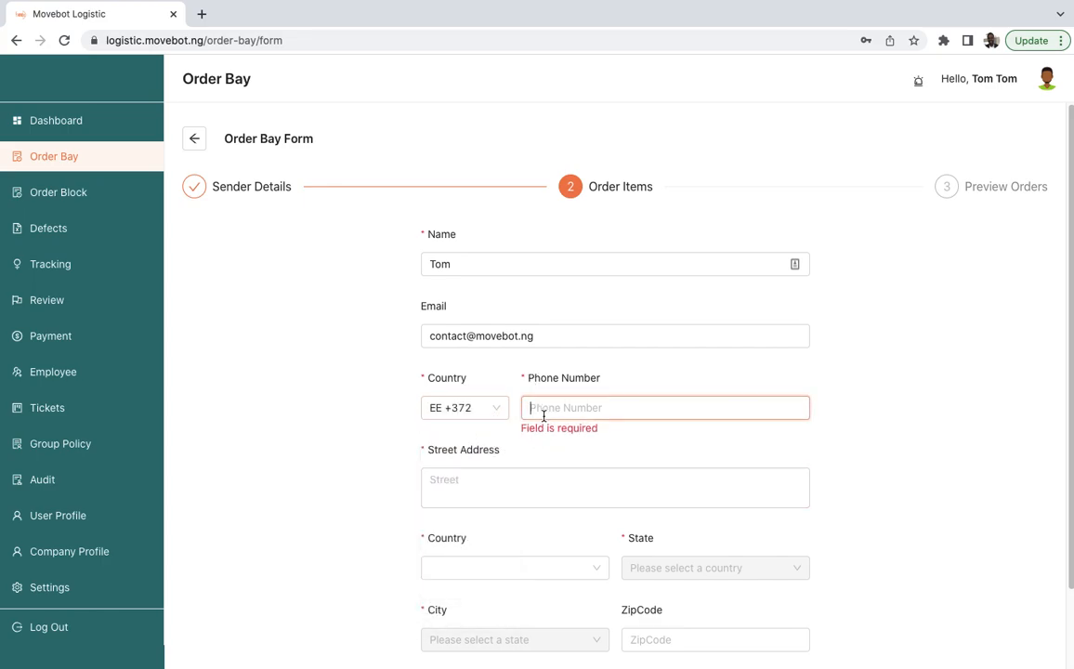
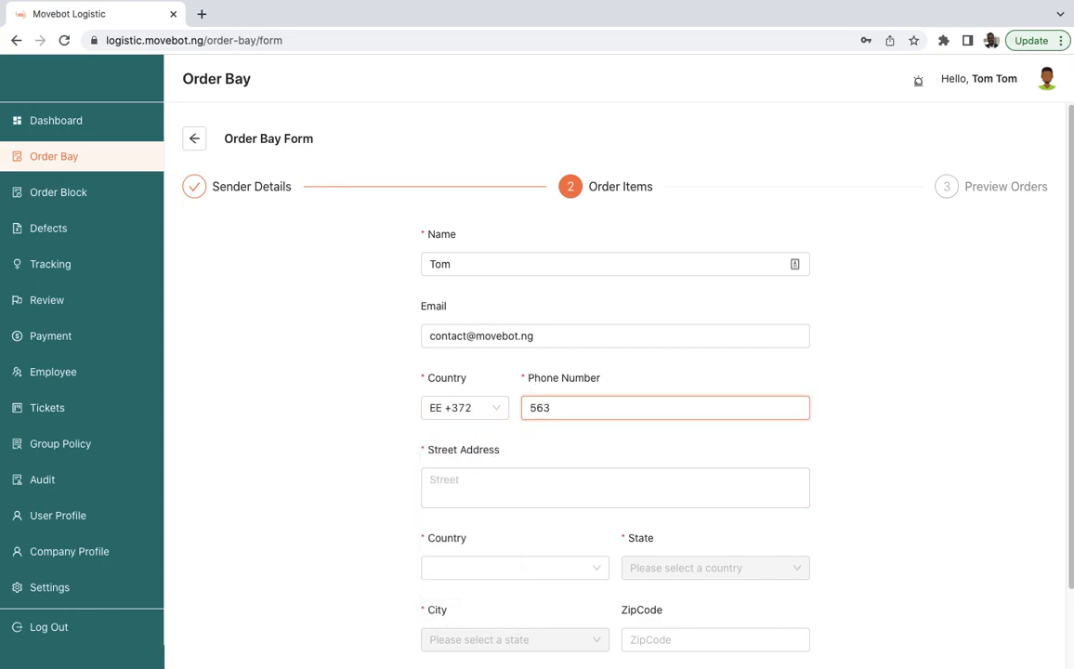
- Enter the sender's street address
{"action": "left_click", "coordinate": [519, 480]}
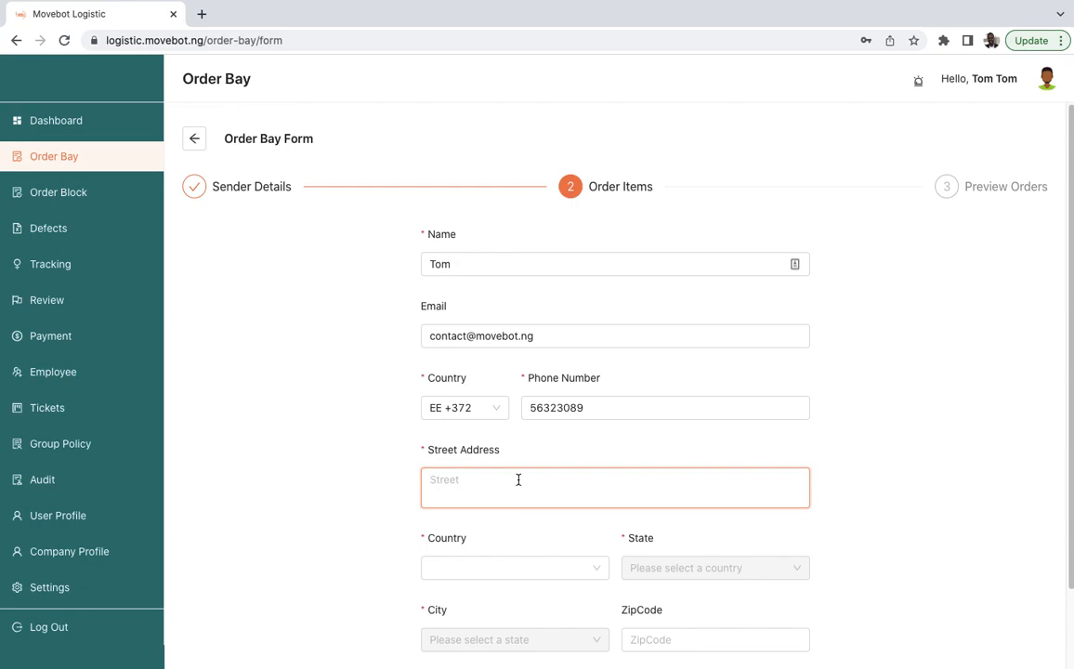
{"action": "type", "text": "Ajangbadin Str Abeokuta"}
- Search for and select Nigeria as the sender's country
{"action": "left_click", "coordinate": [536, 563]}
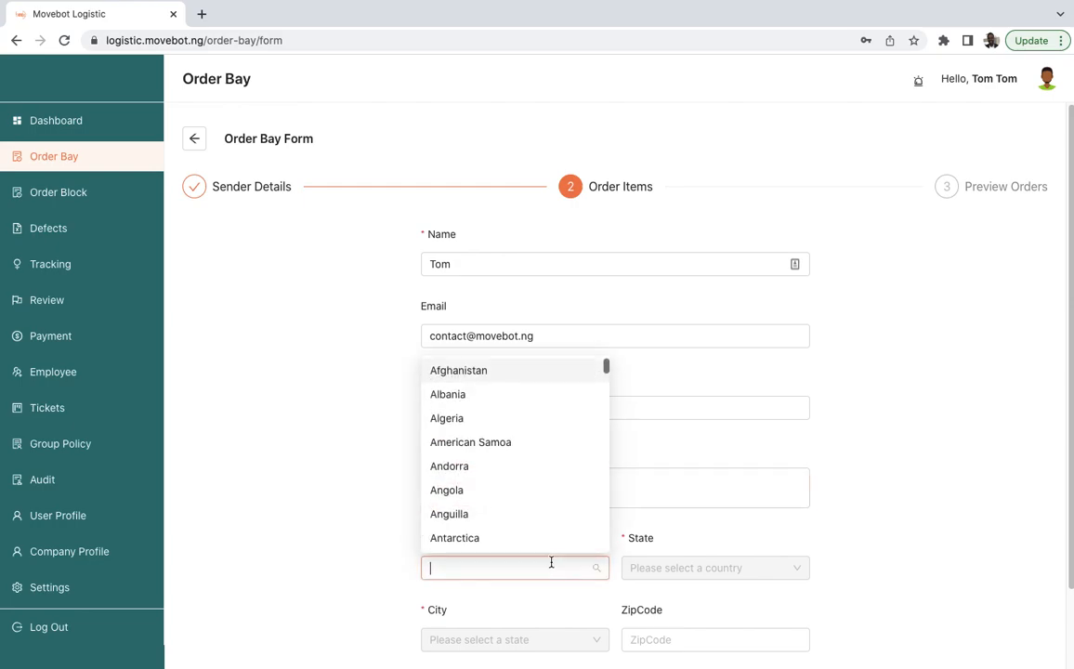
{"action": "type", "text": "n"}
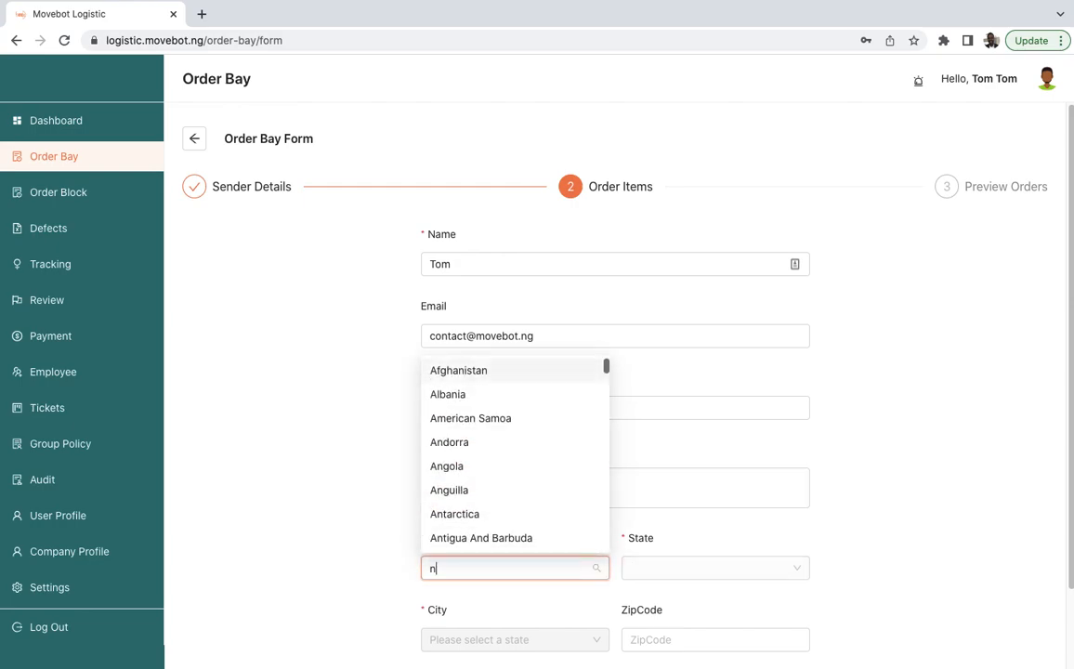
{"action": "type", "text": "iger"}
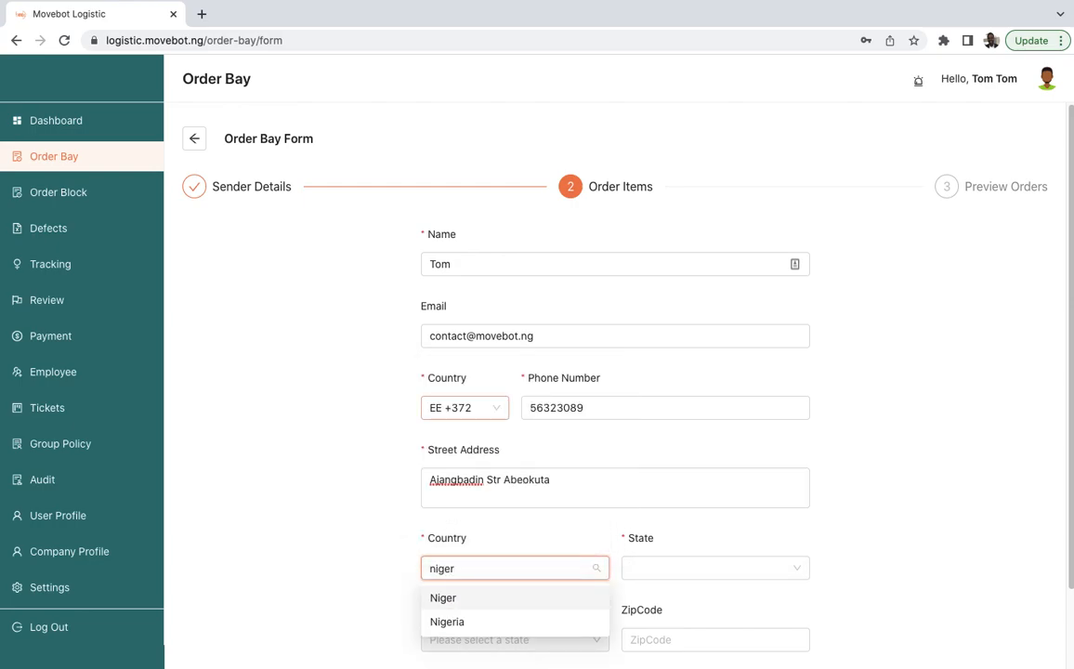
{"action": "left_click", "coordinate": [465, 623]}
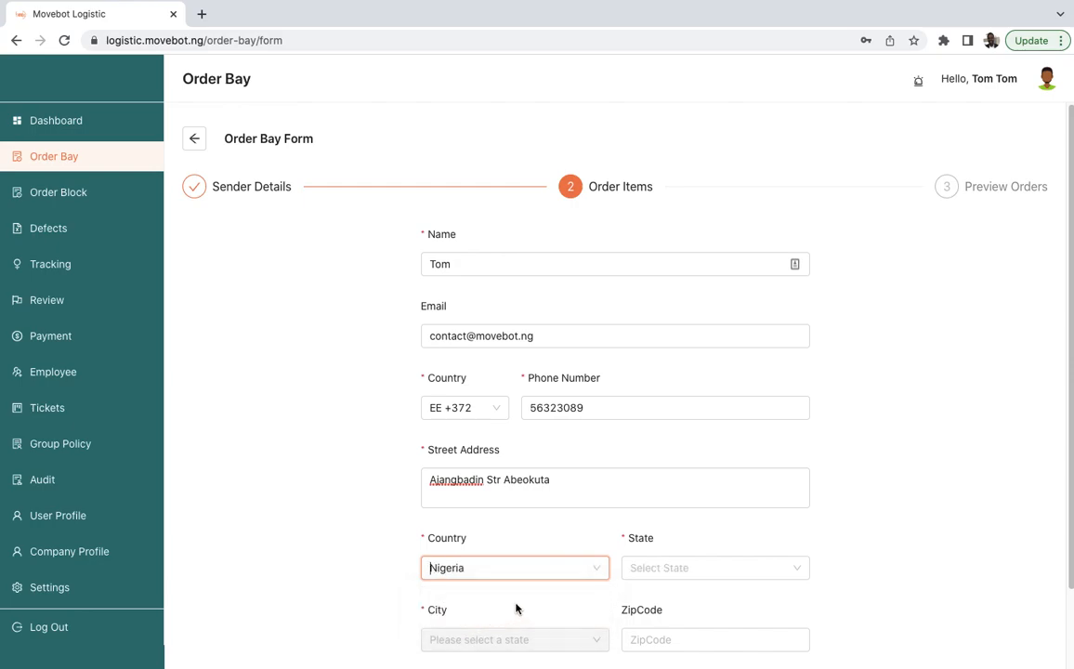
- Choose Lagos as the sender's state
{"action": "left_click", "coordinate": [636, 567]}
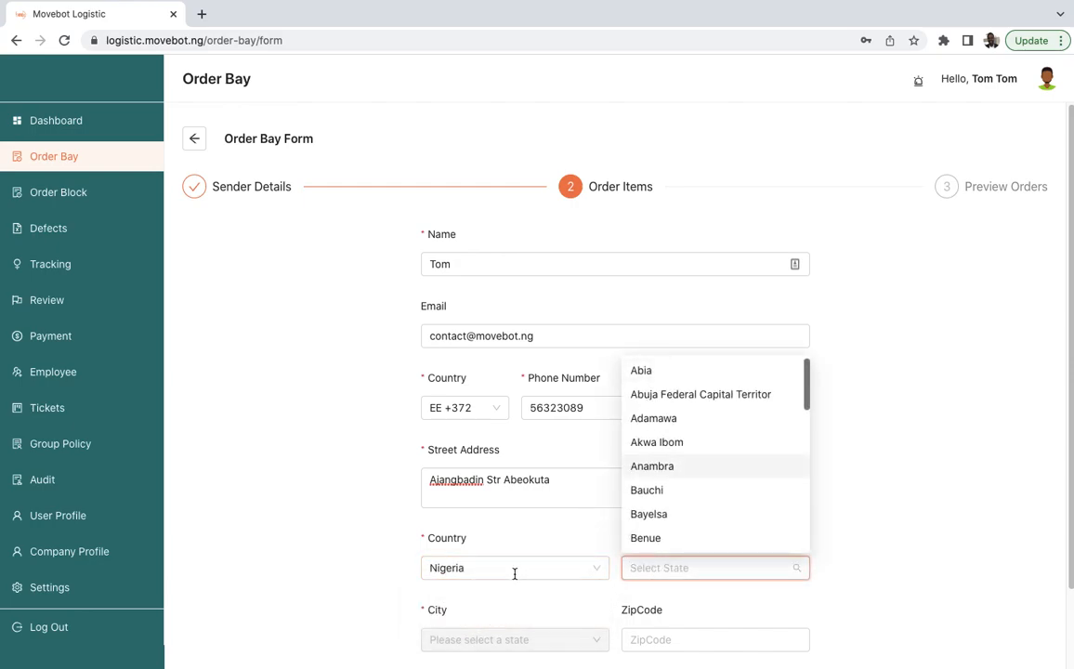
{"action": "scroll", "coordinate": [661, 510], "scroll_direction": "down", "scroll_amount": 3}
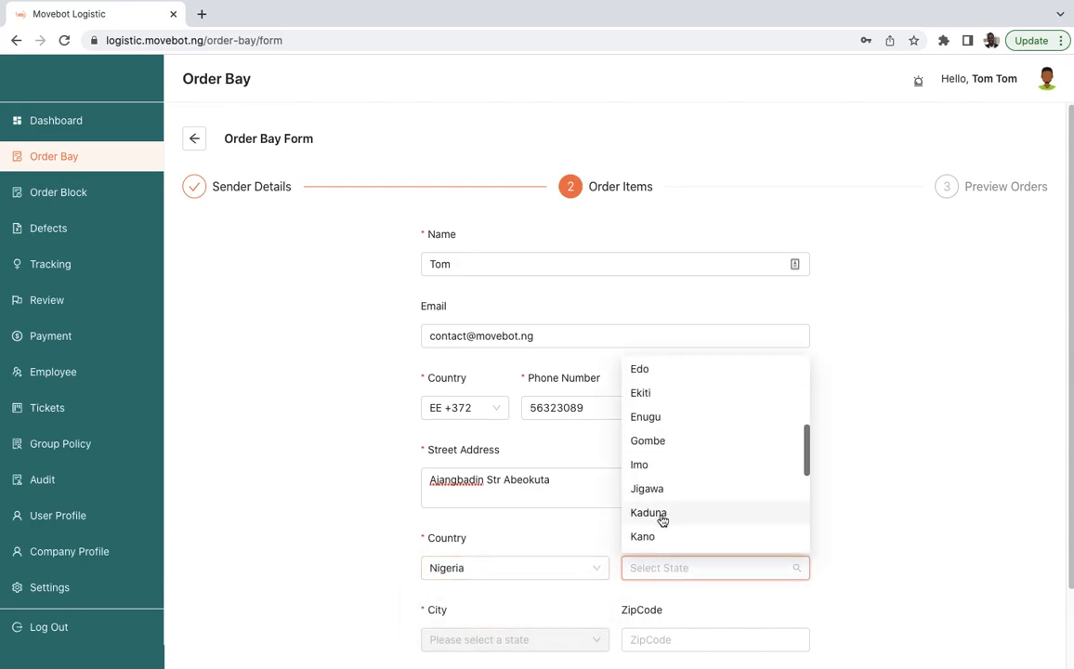
{"action": "scroll", "coordinate": [662, 521], "scroll_direction": "up", "scroll_amount": 3}
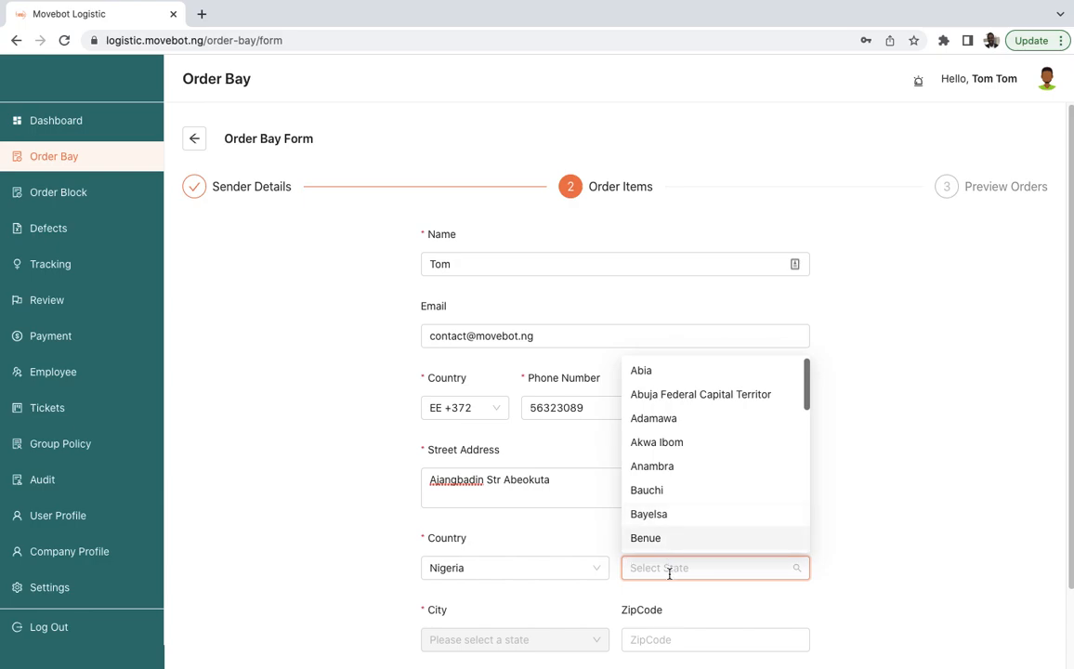
{"action": "type", "text": "Lag"}
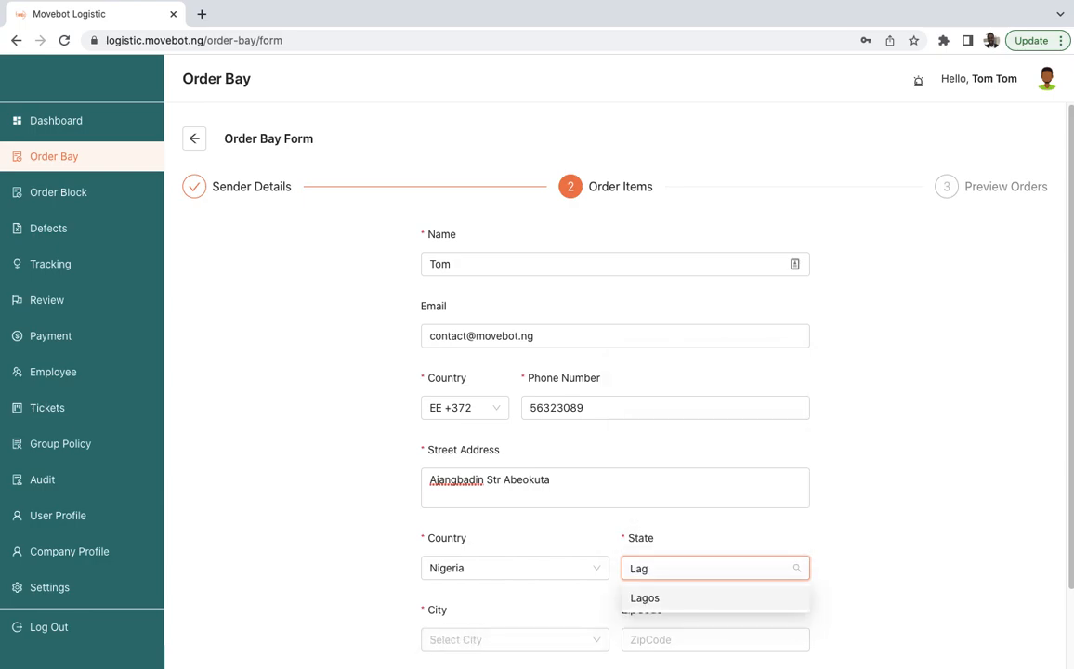
{"action": "left_click", "coordinate": [675, 602]}
- Select Ikorodu as the sender's city
{"action": "scroll", "coordinate": [479, 555], "scroll_direction": "down", "scroll_amount": 2}
{"action": "left_click", "coordinate": [485, 554]}
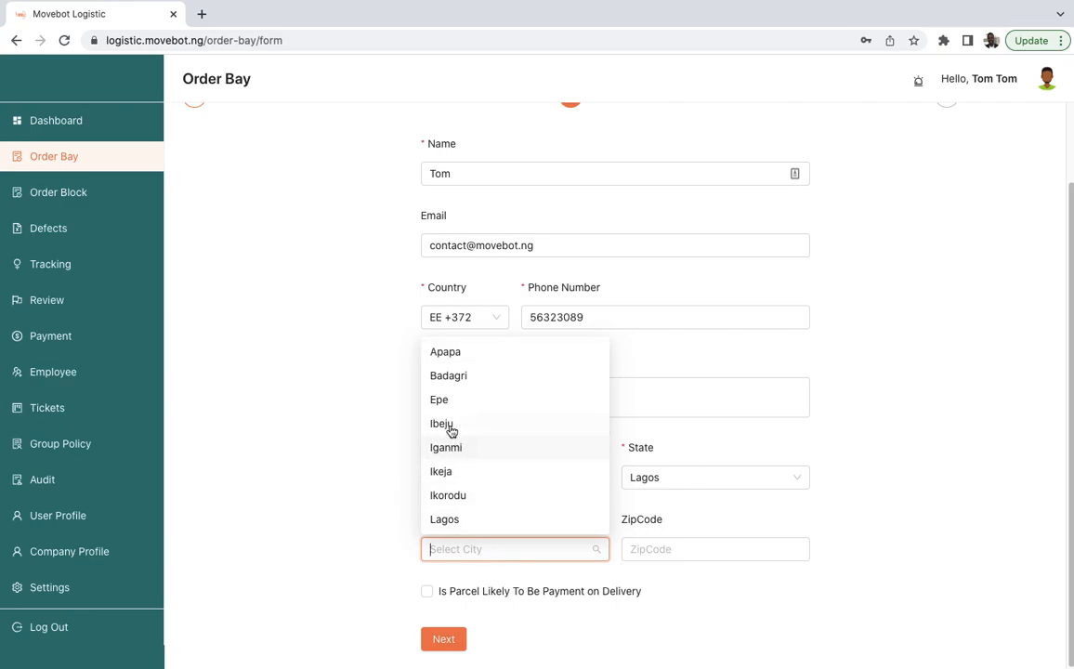
{"action": "left_click", "coordinate": [456, 498]}
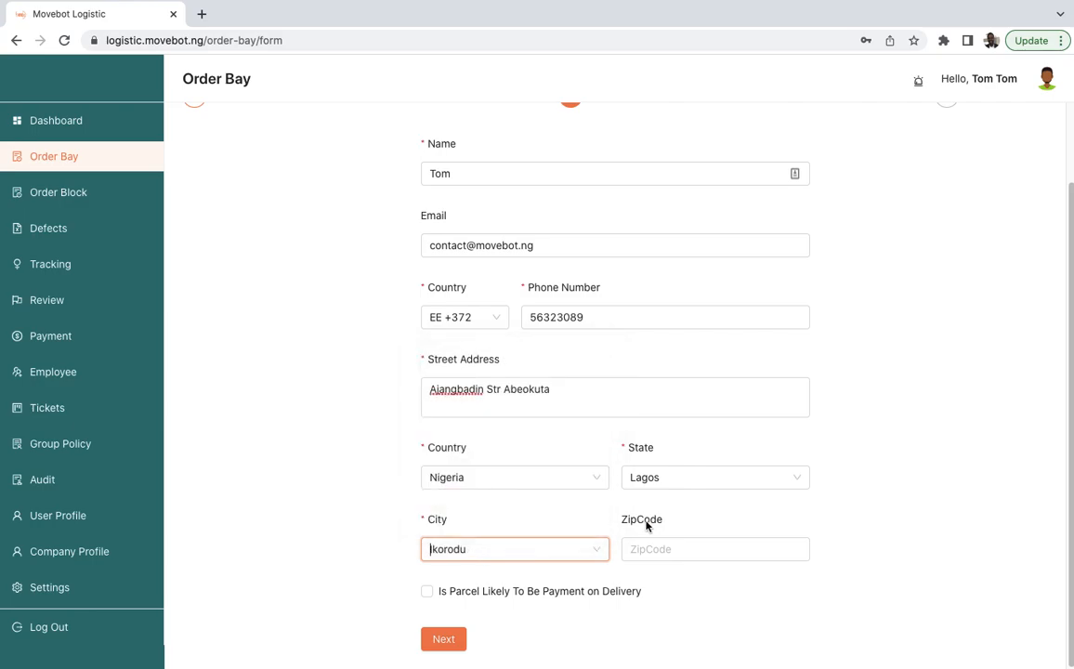
- Mark the parcel as likely payment on delivery and continue to the next form step
{"action": "left_click", "coordinate": [668, 549]}
{"action": "left_click", "coordinate": [670, 550]}
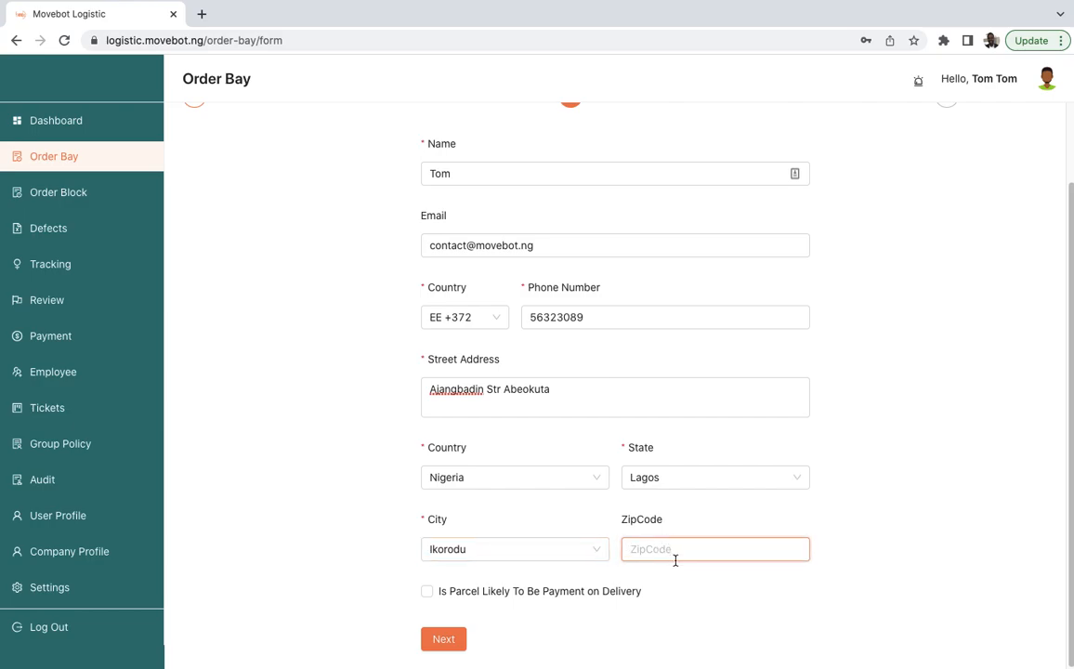
{"action": "left_click", "coordinate": [426, 592]}
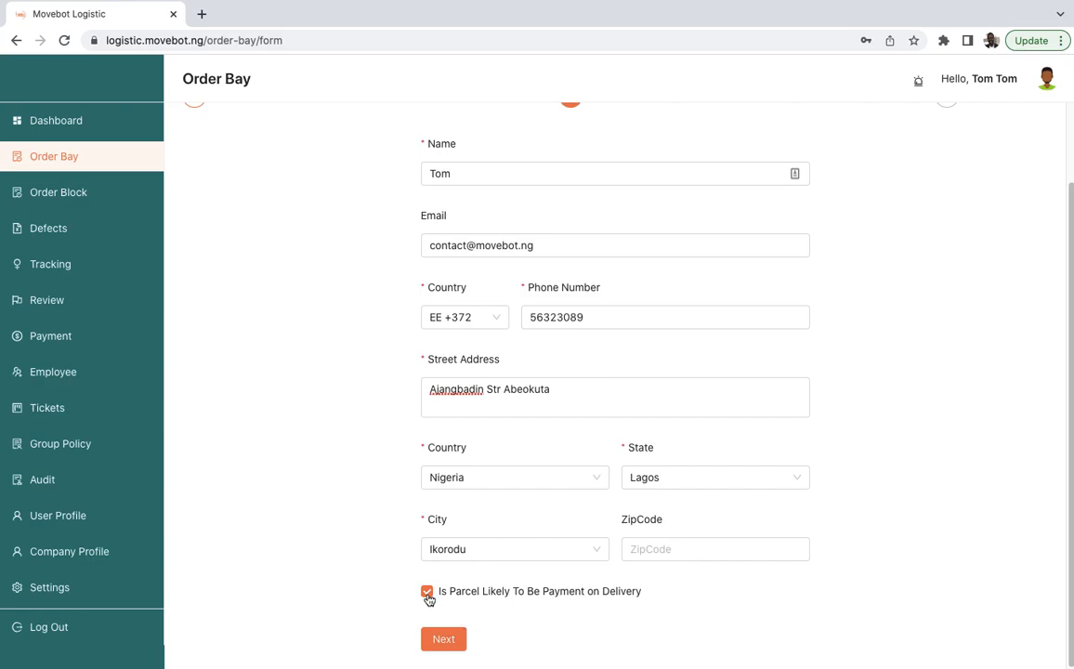
{"action": "left_click", "coordinate": [458, 640]}
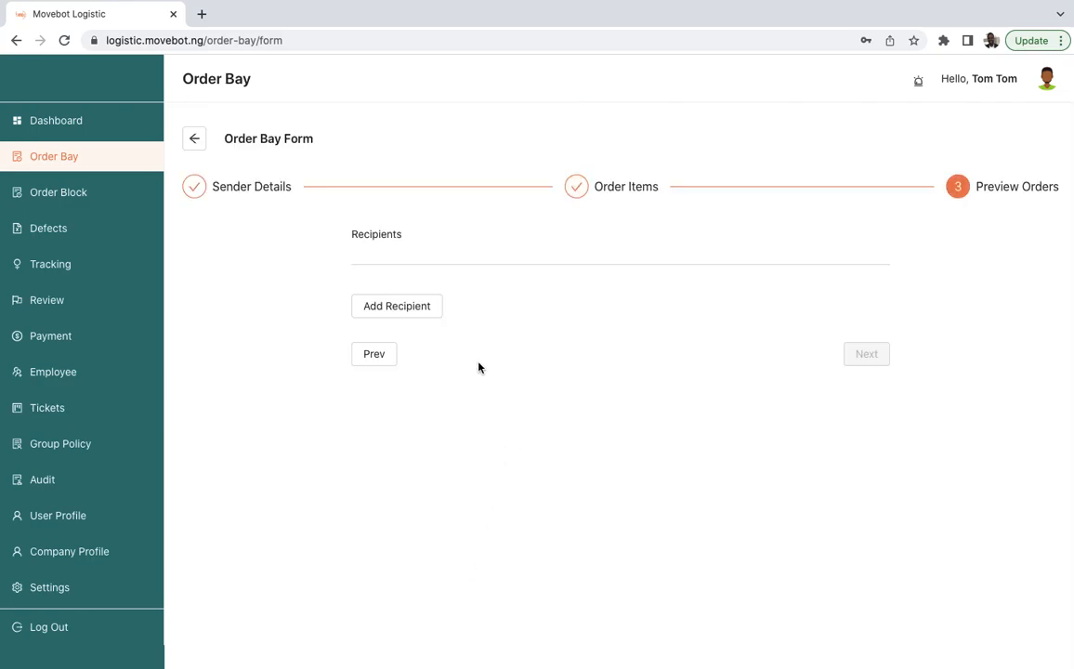
- Add a new recipient and enter the recipient's name
{"action": "left_click", "coordinate": [406, 308]}
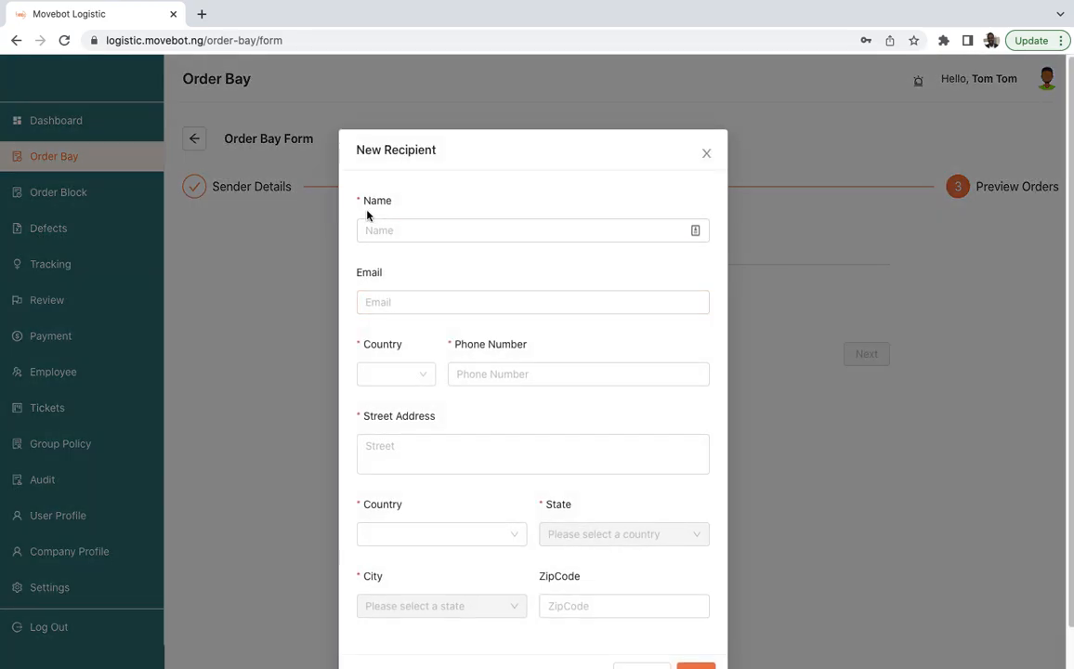
{"action": "left_click", "coordinate": [407, 234]}
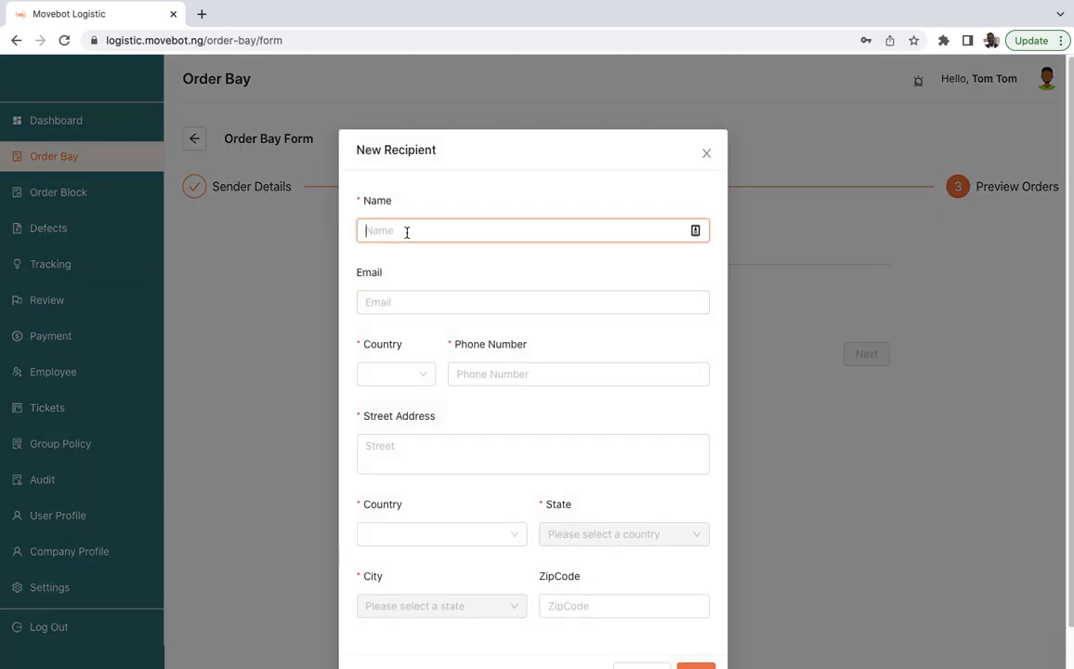
{"action": "type", "text": "Jones"}
- Set the recipient's phone country code to EE +372 and enter the recipient's phone number
{"action": "left_click", "coordinate": [411, 307]}
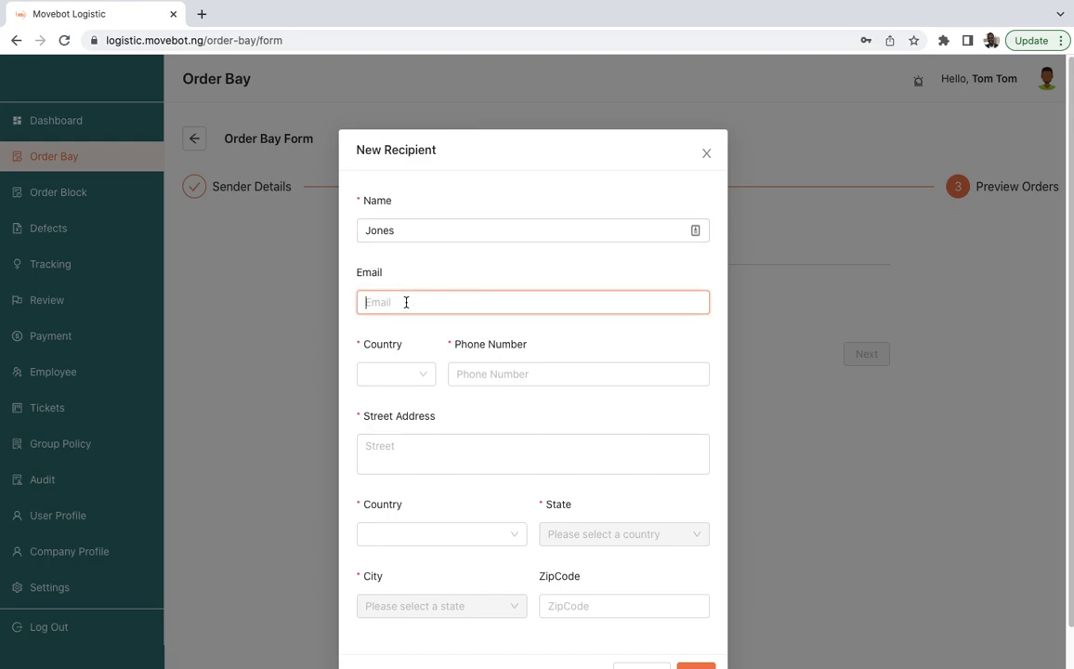
{"action": "left_click", "coordinate": [425, 374]}
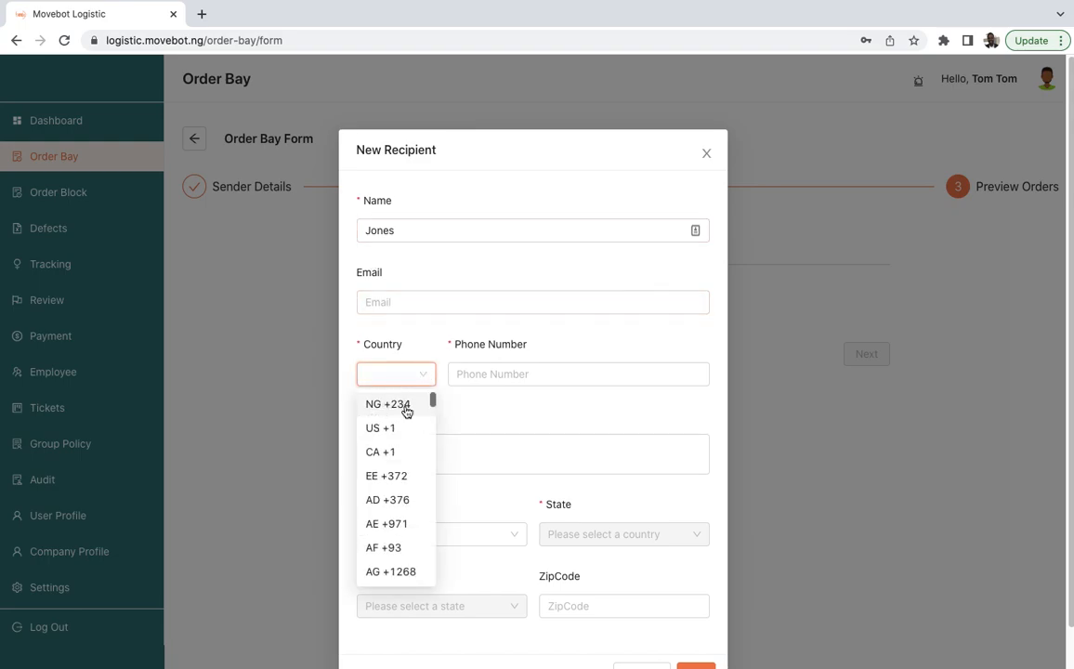
{"action": "left_click", "coordinate": [406, 406]}
{"action": "left_click", "coordinate": [466, 376]}
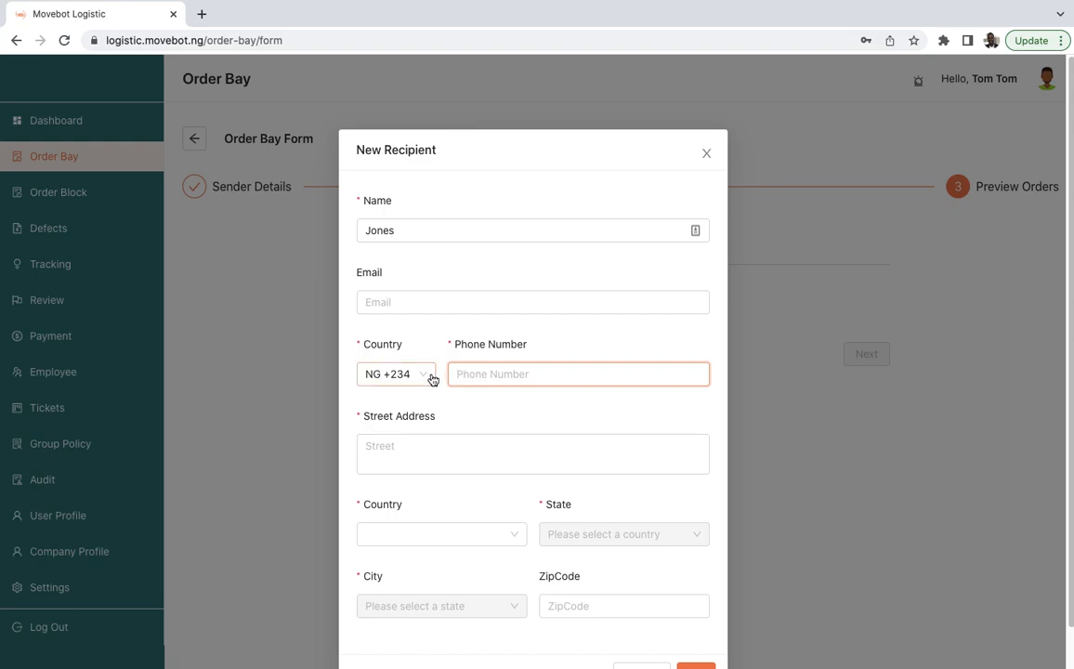
{"action": "left_click", "coordinate": [430, 374]}
{"action": "left_click", "coordinate": [405, 476]}
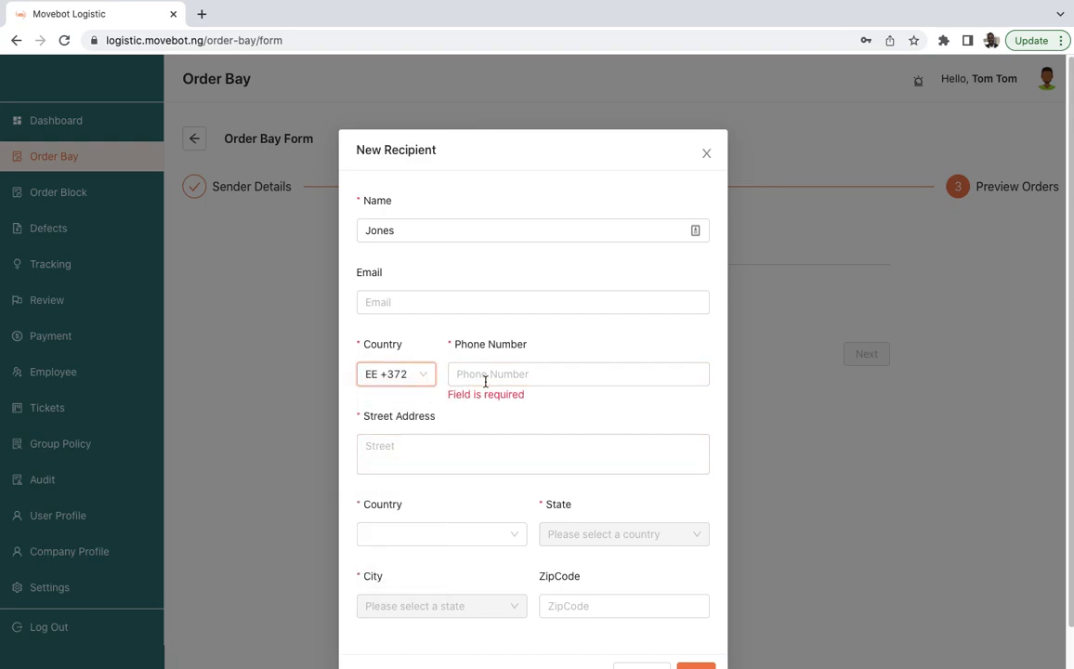
{"action": "left_click", "coordinate": [484, 375]}
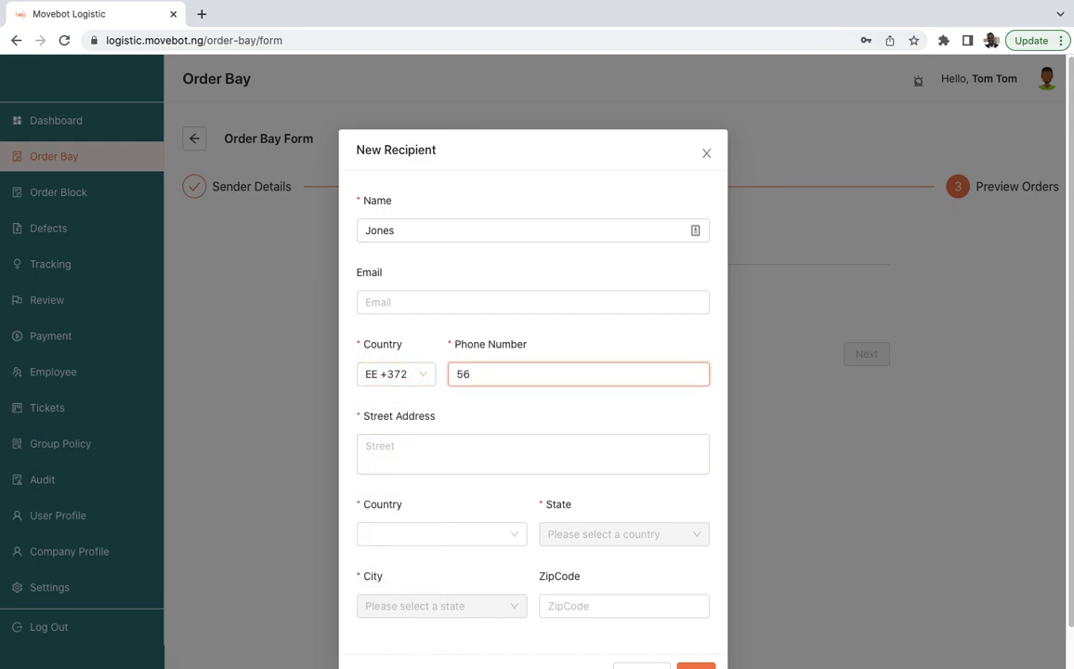
- Enter the recipient's street address
{"action": "left_click", "coordinate": [421, 455]}
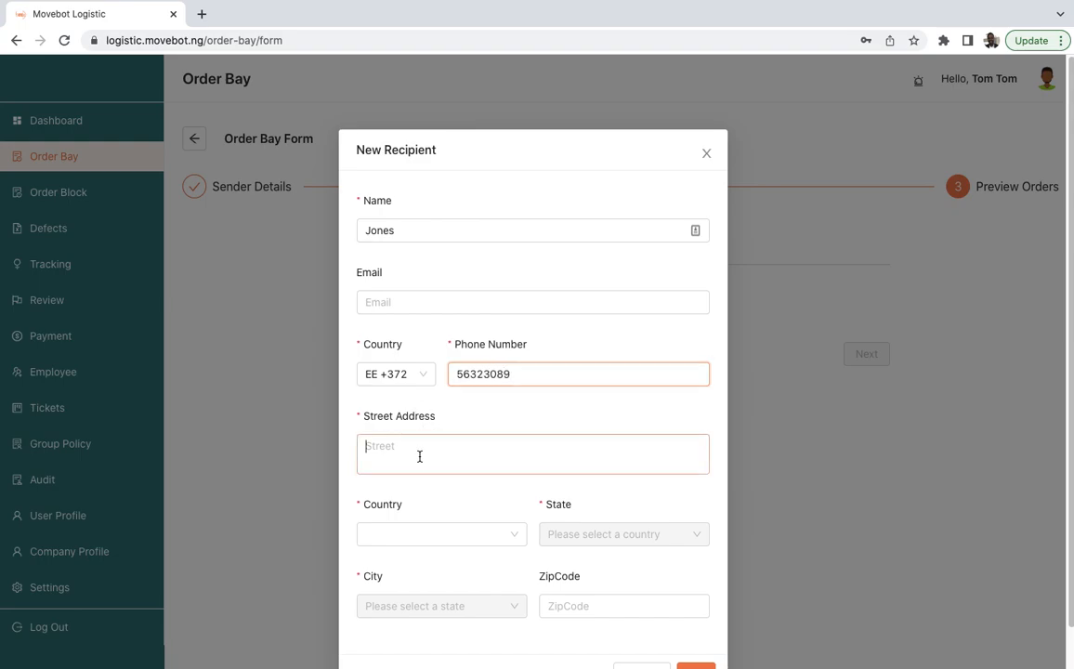
{"action": "type", "text": "K"}
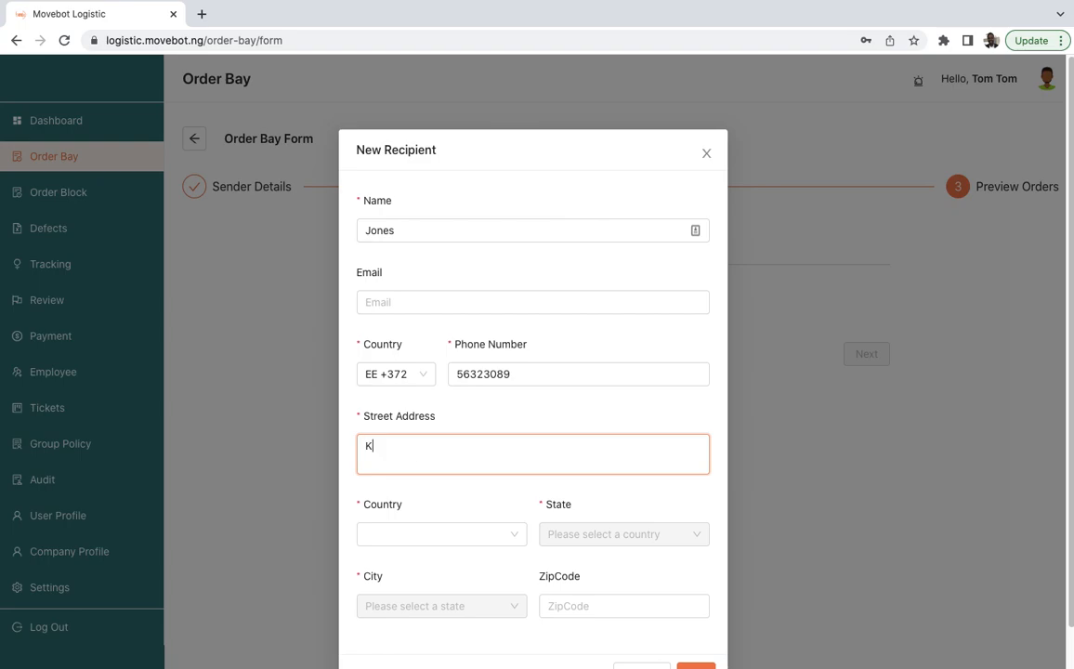
{"action": "type", "text": "akkakak Stsya ao"}
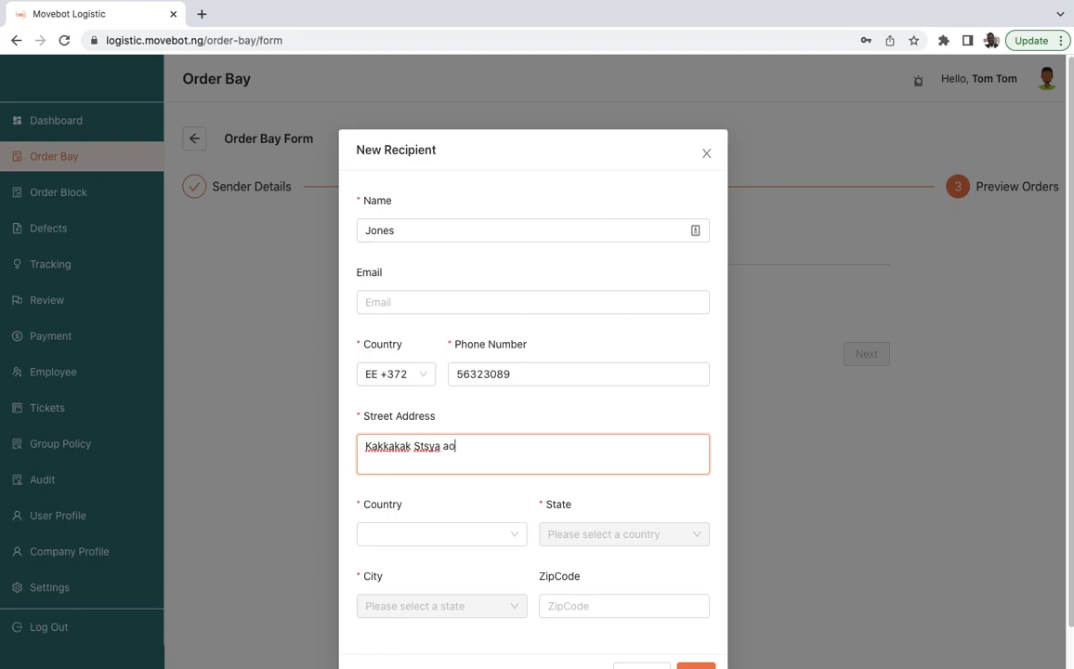
- Set the recipient's country to Nigeria and the state to Bauchi
{"action": "left_click", "coordinate": [453, 537]}
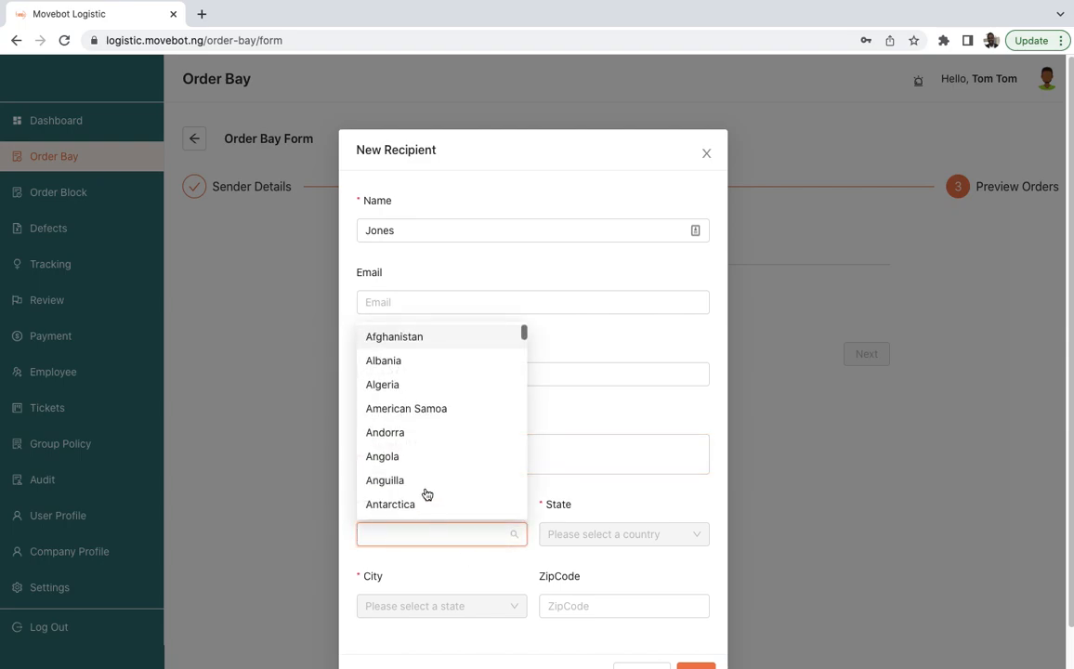
{"action": "type", "text": "nigero"}
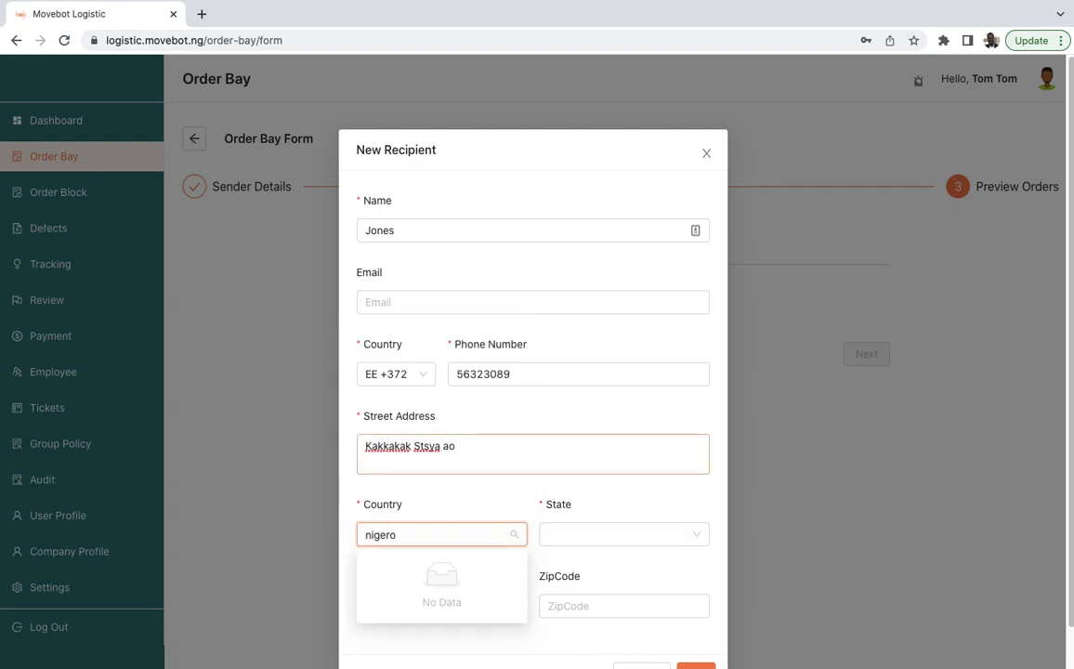
{"action": "key", "text": "BackSpace"}
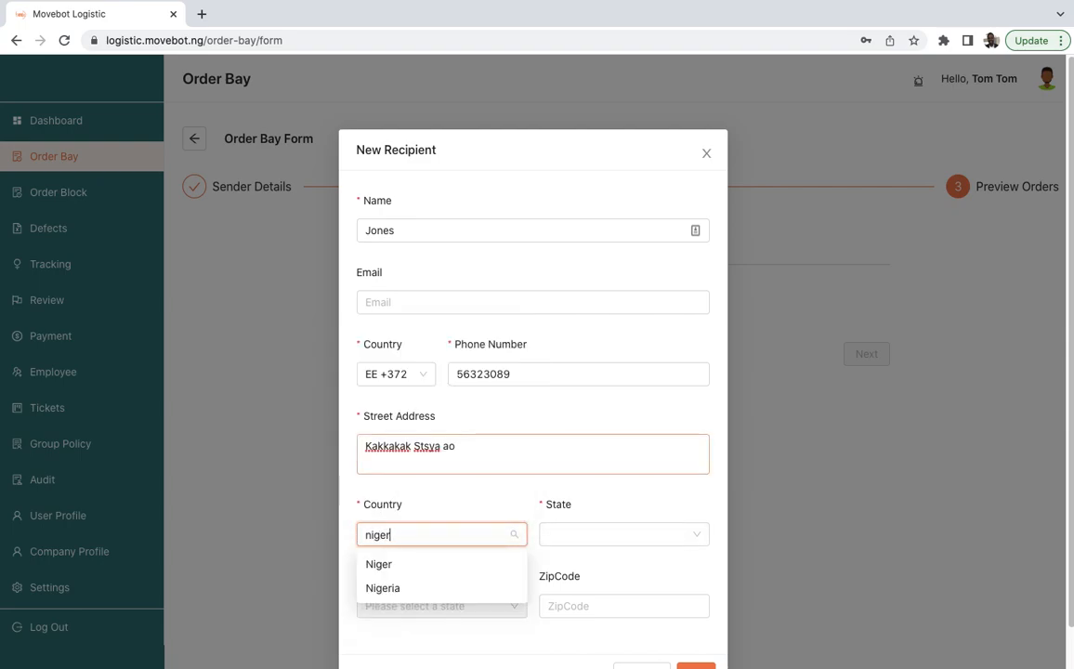
{"action": "type", "text": "i"}
{"action": "left_click", "coordinate": [400, 573]}
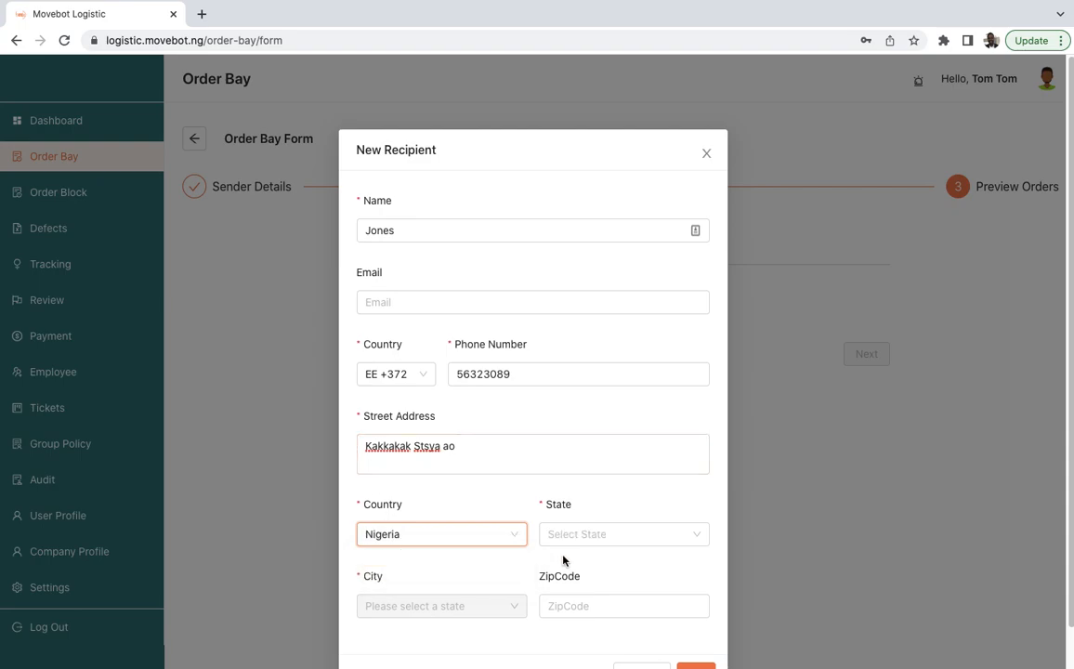
{"action": "left_click", "coordinate": [541, 535]}
{"action": "left_click", "coordinate": [574, 459]}
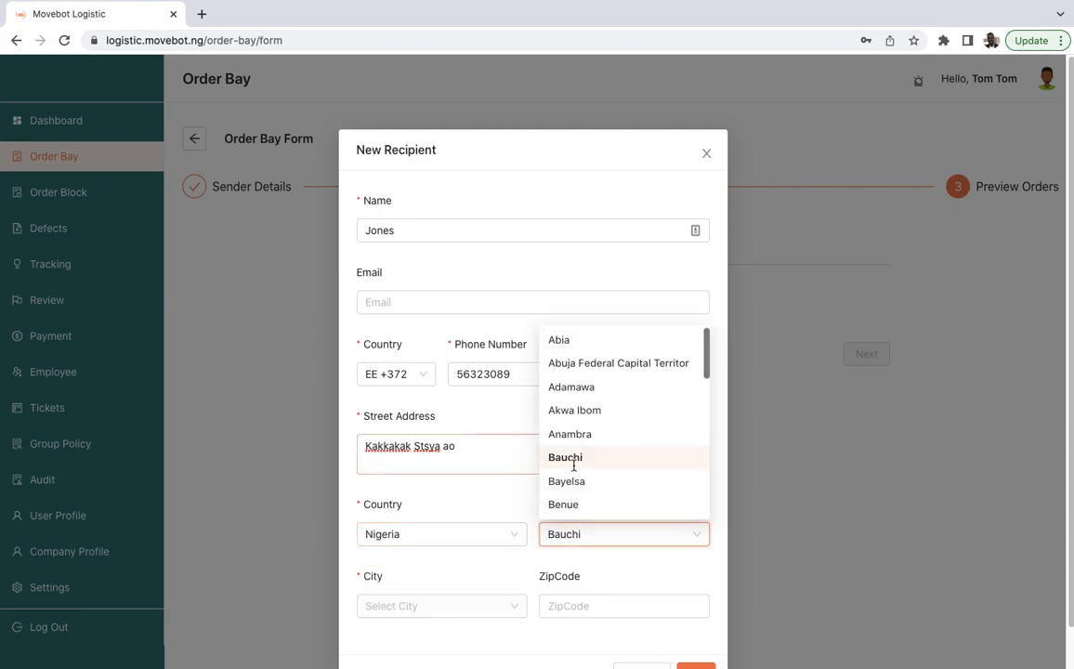
- Set the recipient's city to Azare and save the new recipient
{"action": "left_click", "coordinate": [443, 606]}
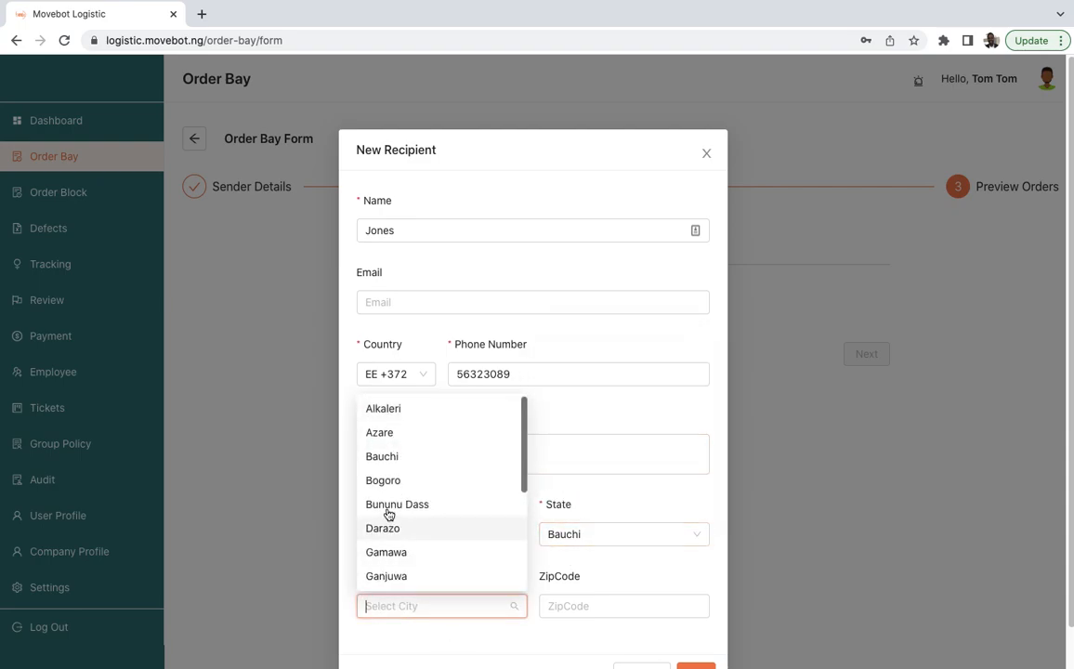
{"action": "left_click", "coordinate": [389, 432]}
{"action": "left_click", "coordinate": [614, 602]}
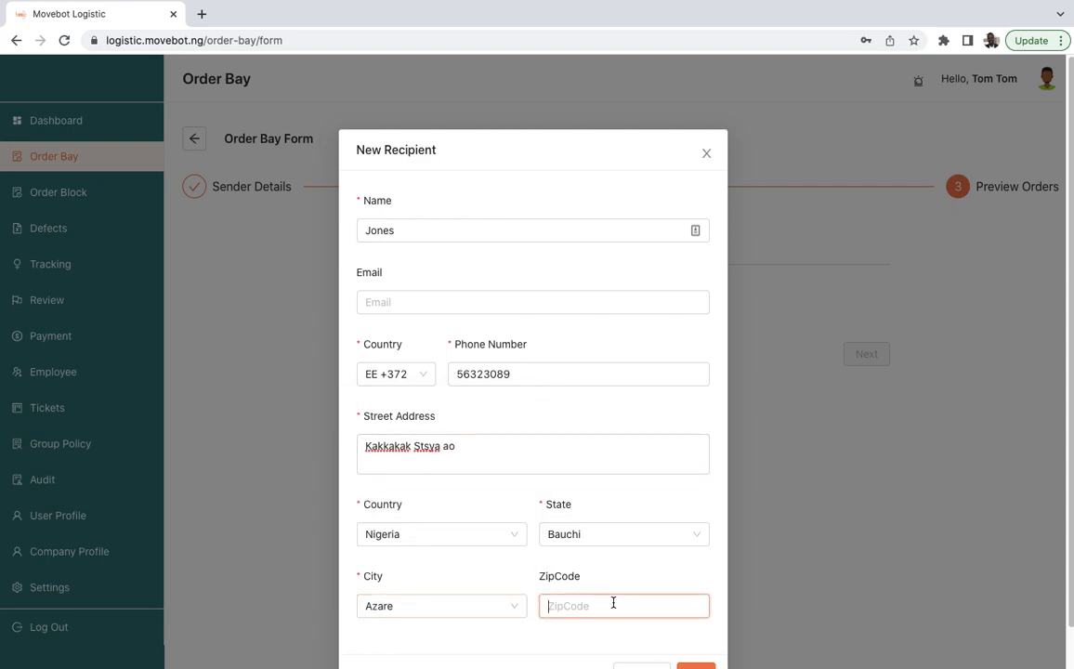
{"action": "scroll", "coordinate": [554, 612], "scroll_direction": "down", "scroll_amount": 1}
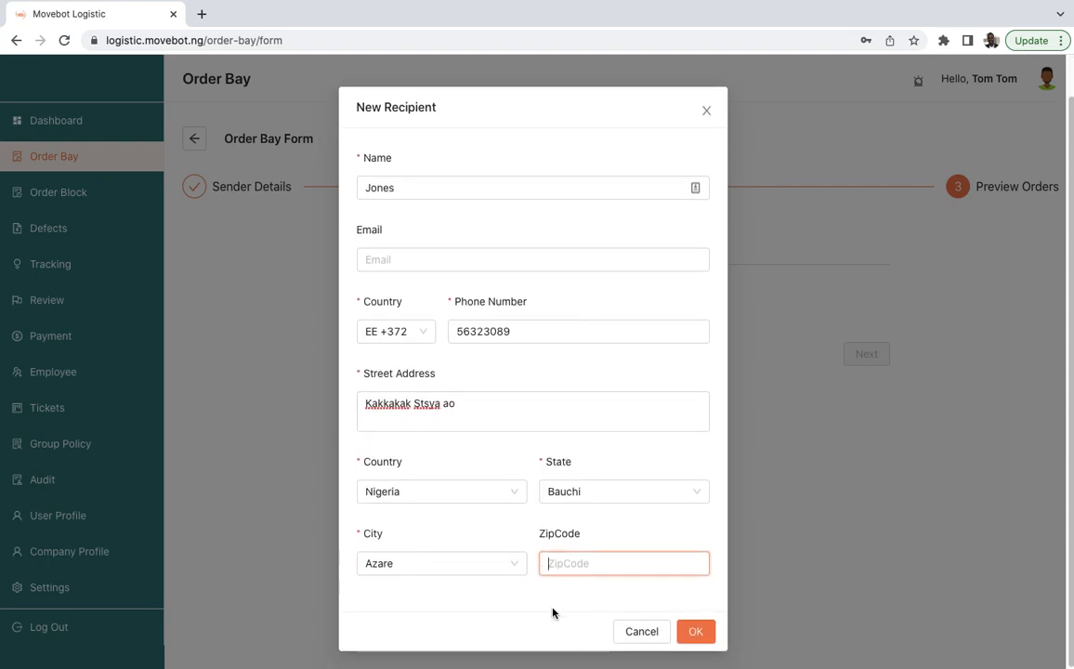
{"action": "left_click", "coordinate": [694, 633]}
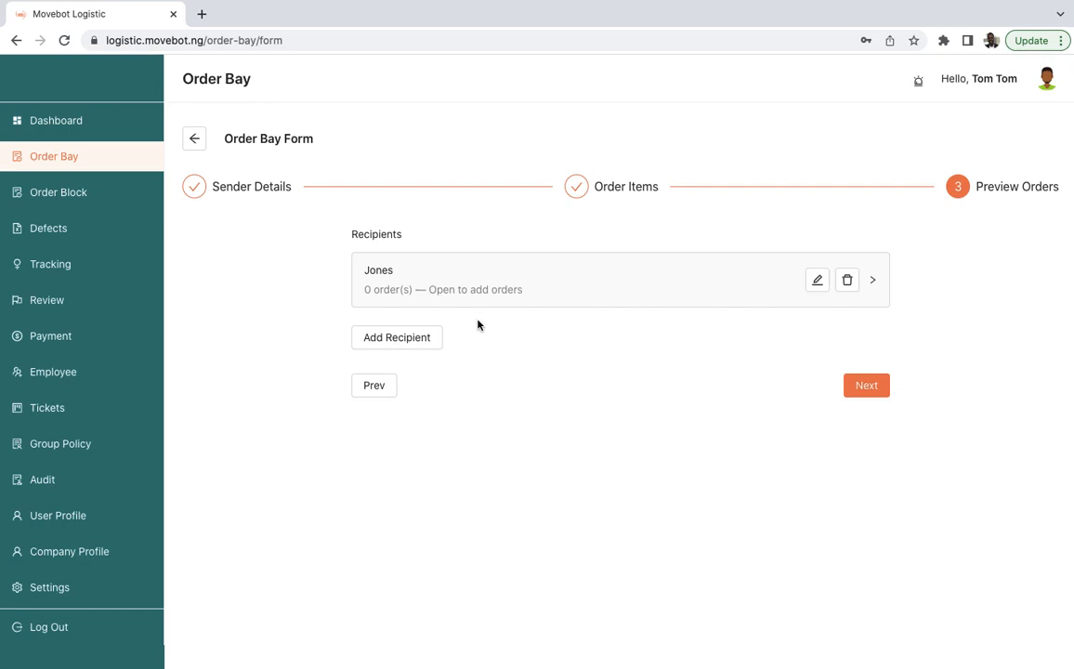
- Add a new order for recipient Jones and set its package name to Garri
{"action": "left_click", "coordinate": [578, 299]}
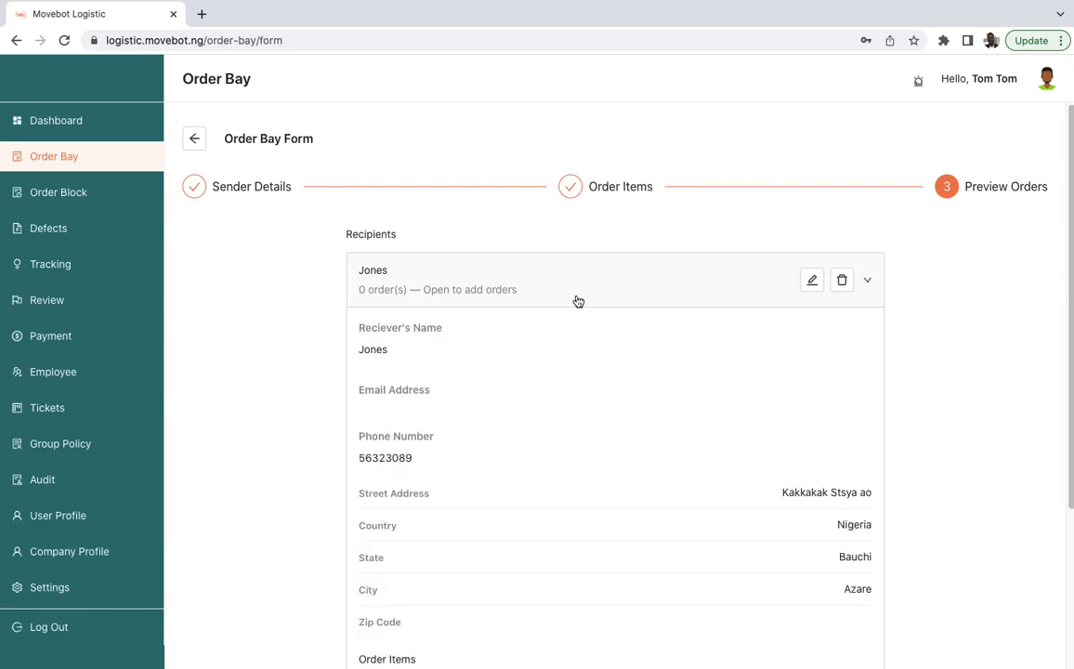
{"action": "scroll", "coordinate": [578, 301], "scroll_direction": "down", "scroll_amount": 3}
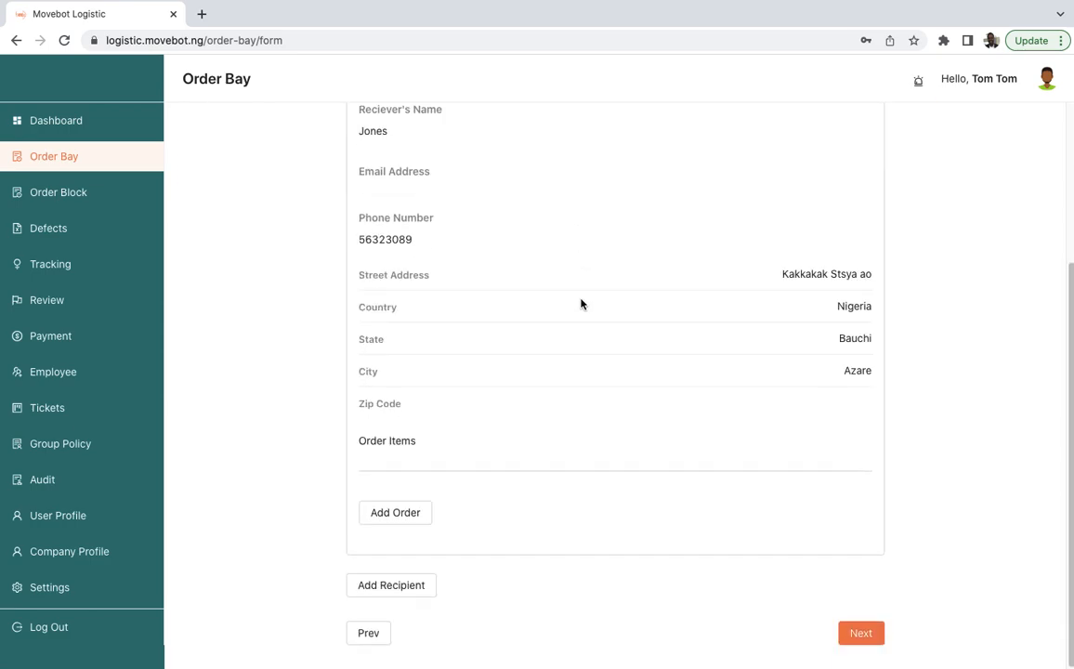
{"action": "left_click", "coordinate": [407, 522]}
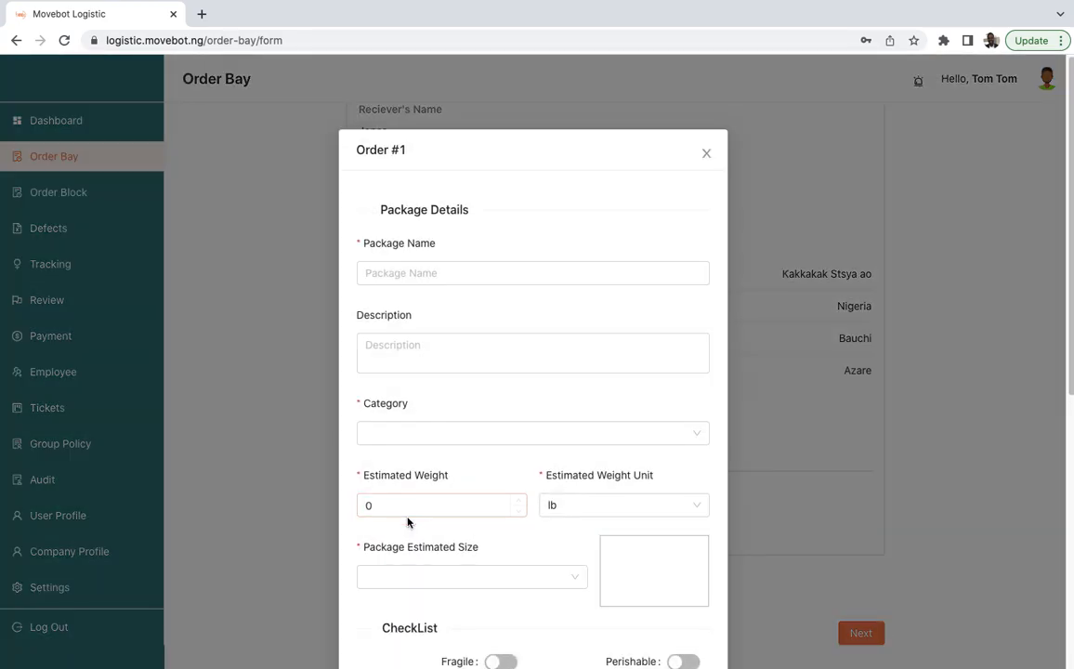
{"action": "left_click", "coordinate": [438, 272]}
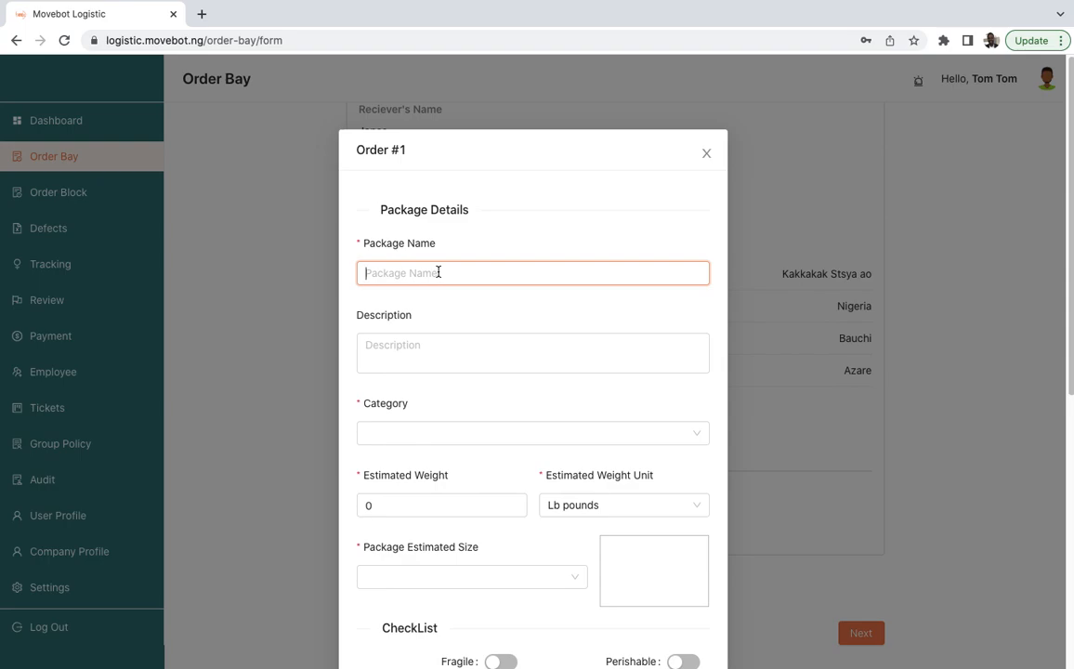
{"action": "type", "text": "Garri"}
- Enter the package description "A bag of garri"
{"action": "left_click", "coordinate": [414, 342]}
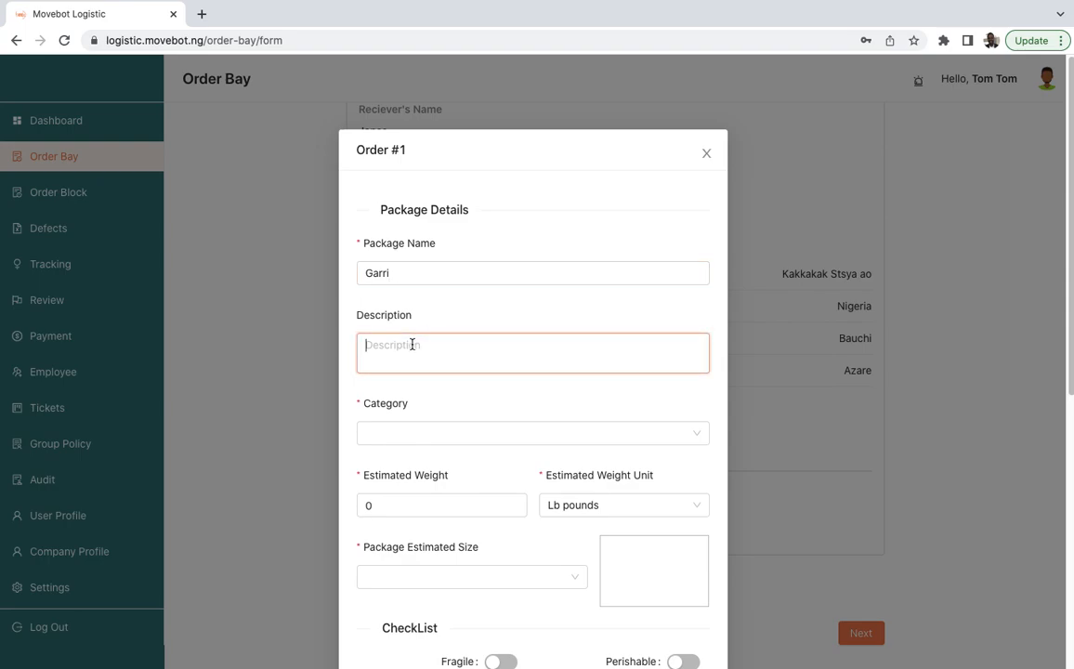
{"action": "type", "text": "A bag of garri"}
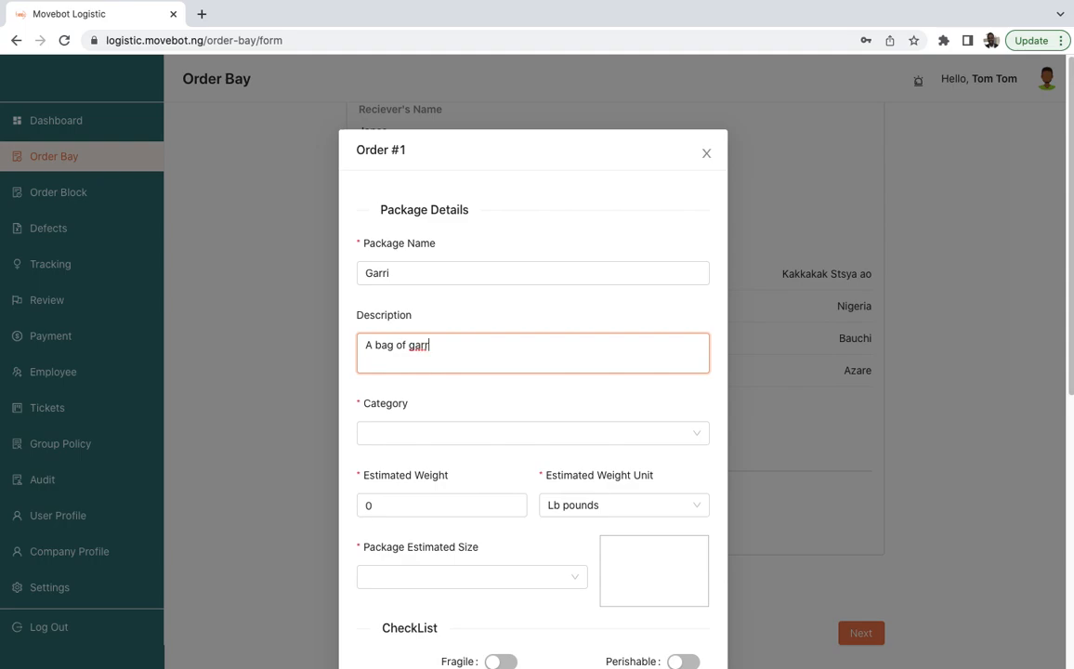
- Set the package category to Food and the estimated weight to 50
{"action": "left_click", "coordinate": [391, 435]}
{"action": "left_click", "coordinate": [393, 510]}
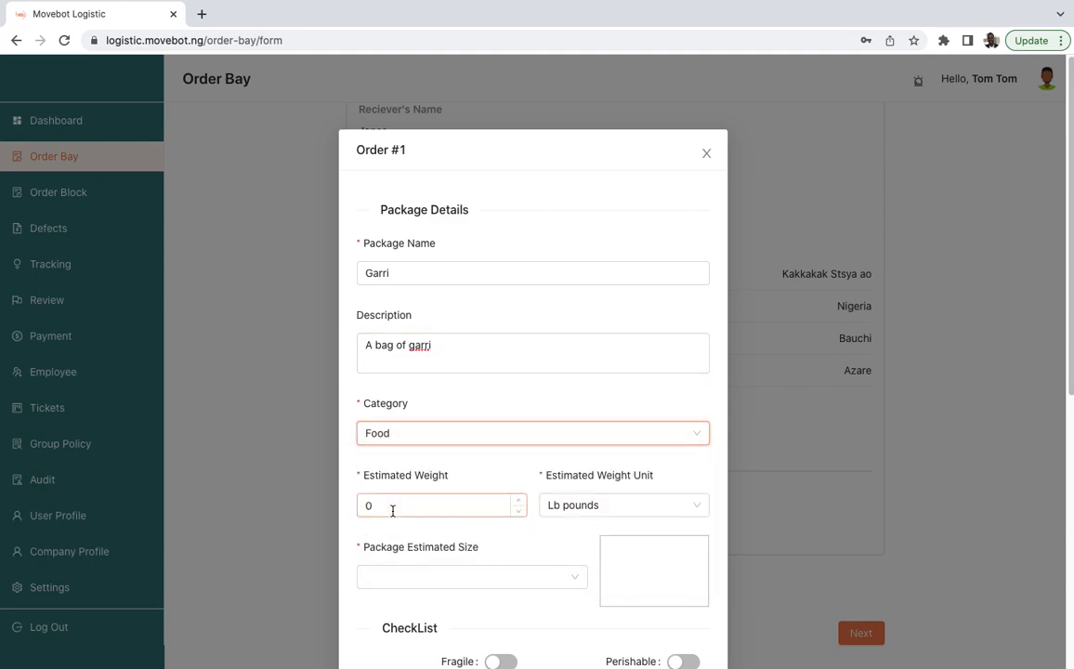
{"action": "left_click", "coordinate": [462, 507]}
{"action": "key", "text": "BackSpace"}
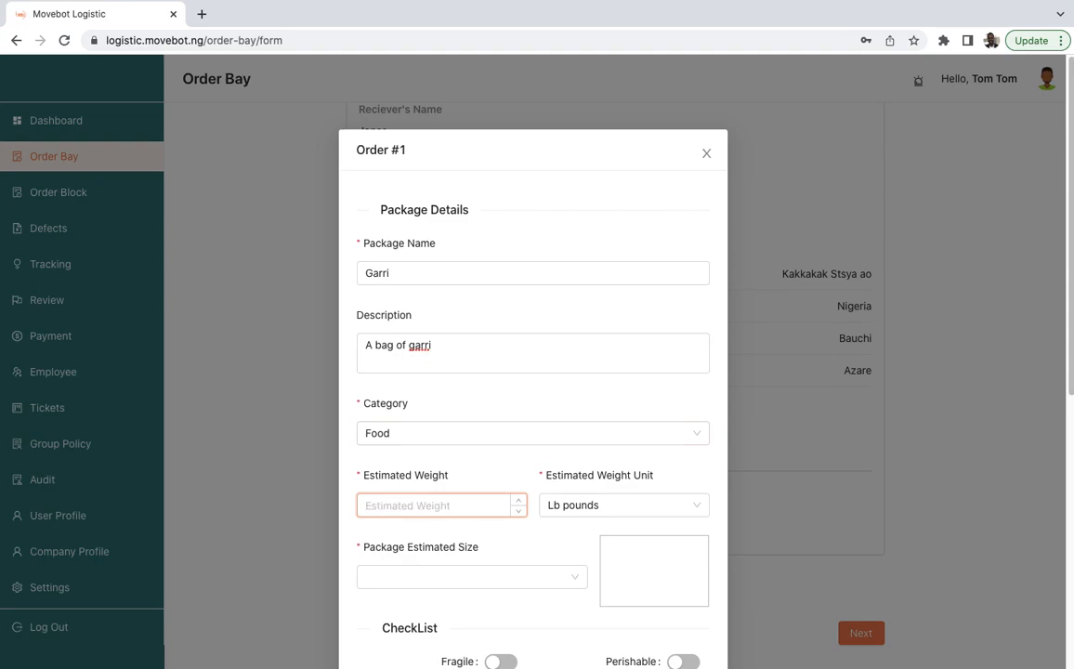
{"action": "type", "text": "60"}
{"action": "key", "text": "BackSpace"}
{"action": "key", "text": "BackSpace"}
{"action": "type", "text": "50"}
- Set the weight unit to Kg kilogram and the package estimated size to Extra large box
{"action": "left_click", "coordinate": [597, 512]}
{"action": "left_click", "coordinate": [582, 563]}
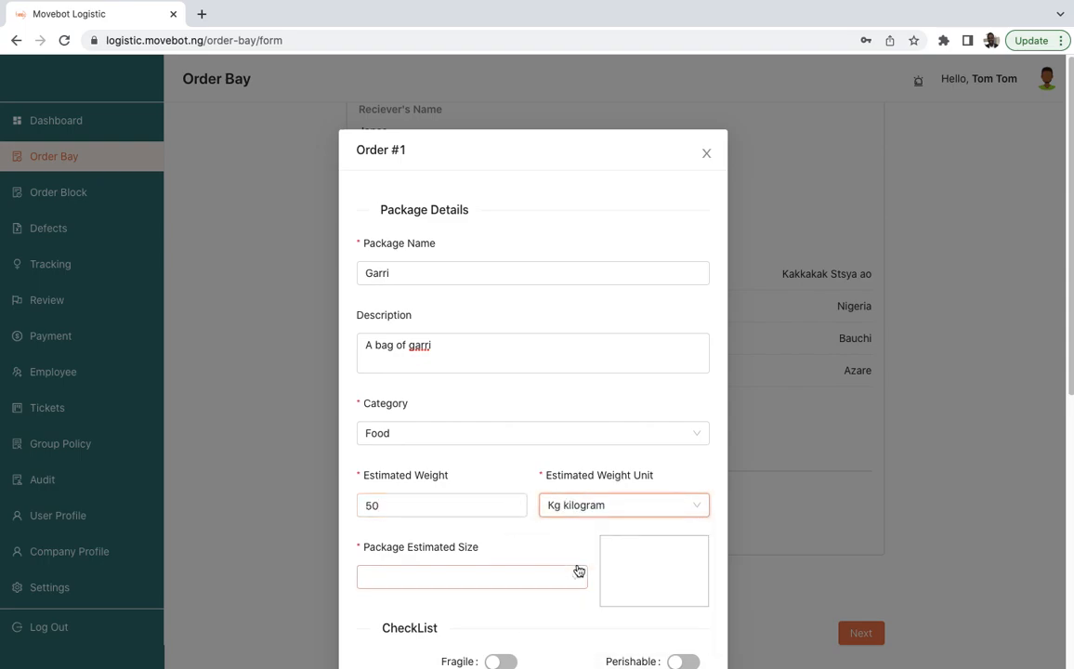
{"action": "left_click", "coordinate": [532, 582]}
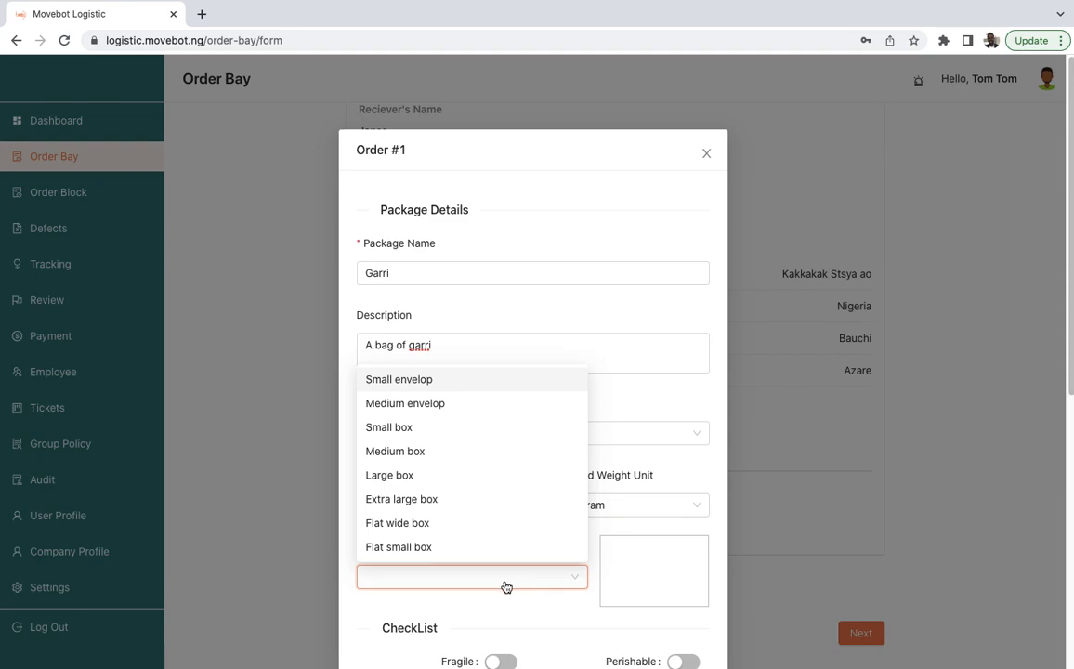
{"action": "left_click", "coordinate": [397, 500]}
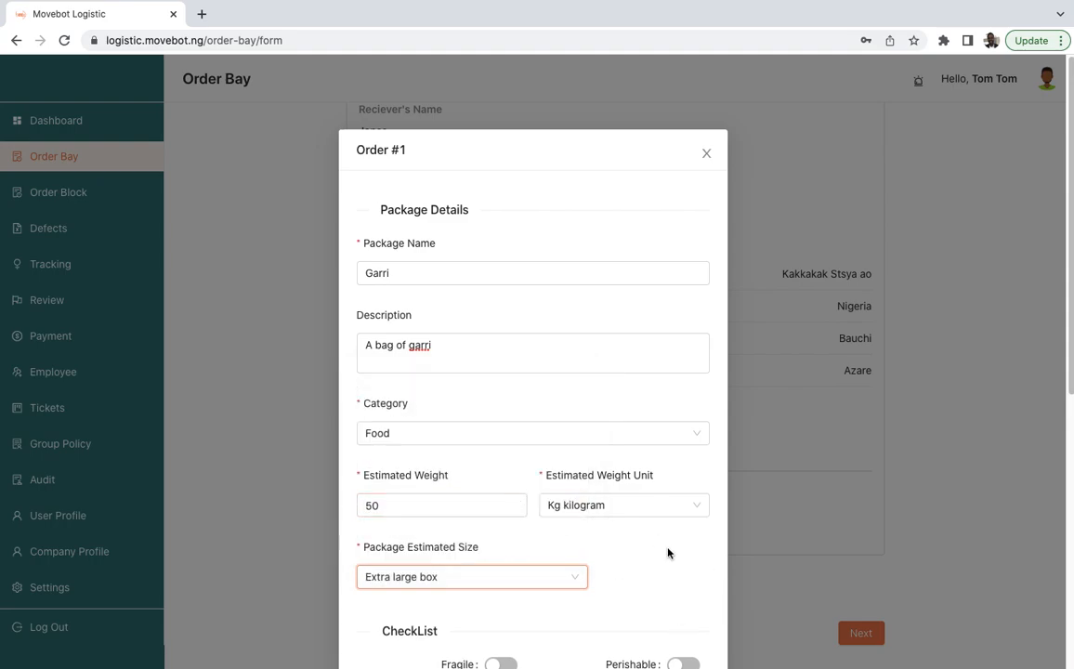
- Mark the package as Perishable and Content Can Spill in the checklist
{"action": "scroll", "coordinate": [622, 553], "scroll_direction": "down", "scroll_amount": 3}
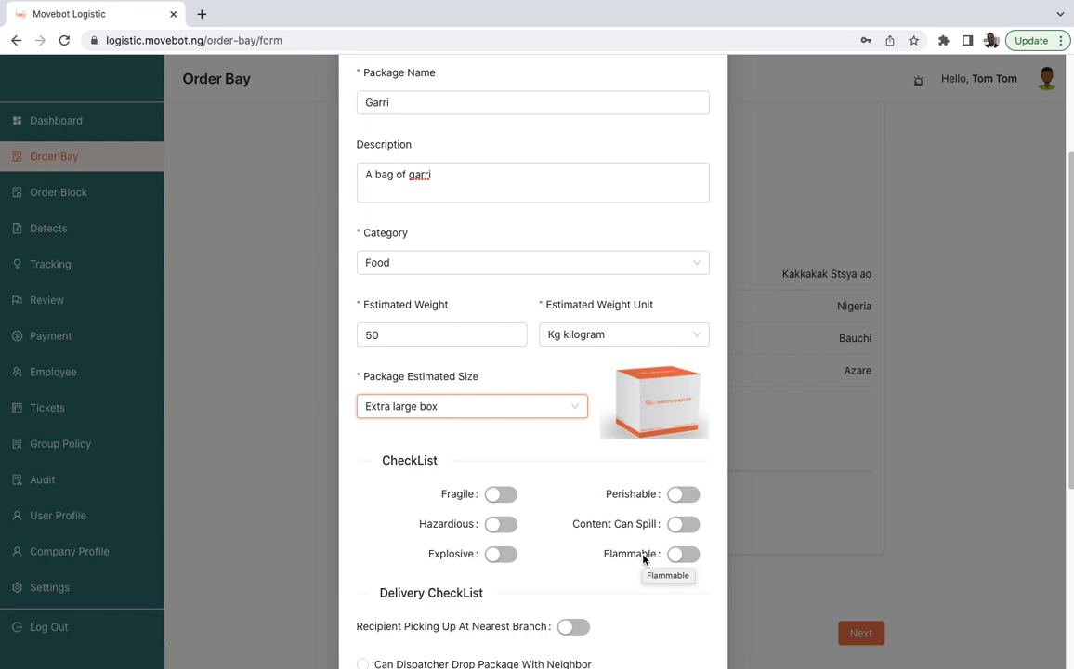
{"action": "scroll", "coordinate": [551, 512], "scroll_direction": "down", "scroll_amount": 1}
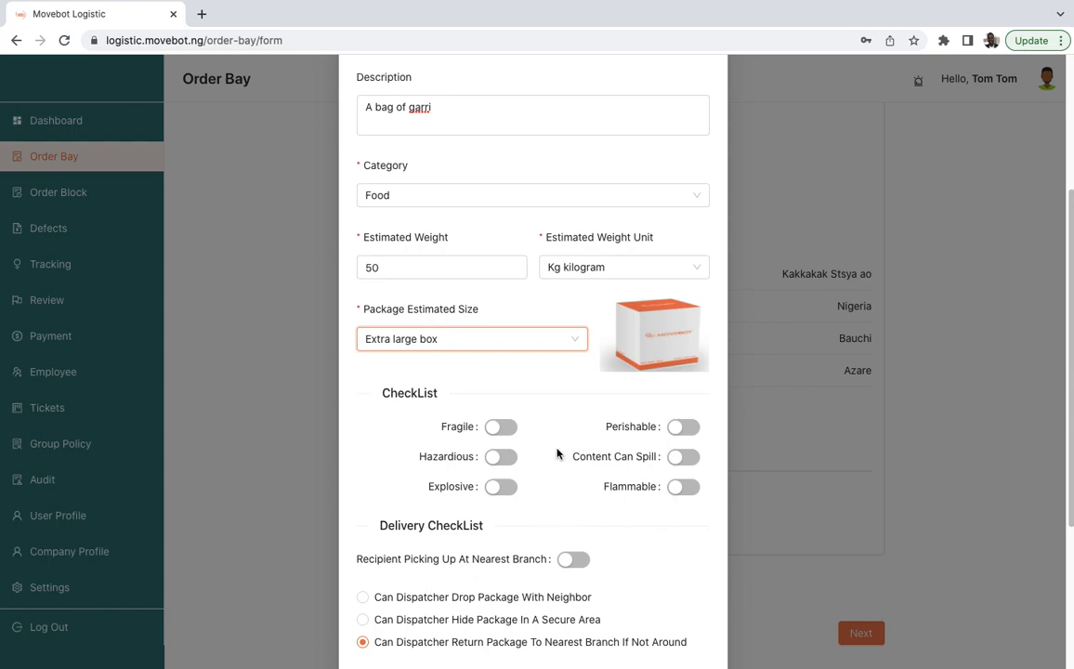
{"action": "left_click", "coordinate": [683, 428]}
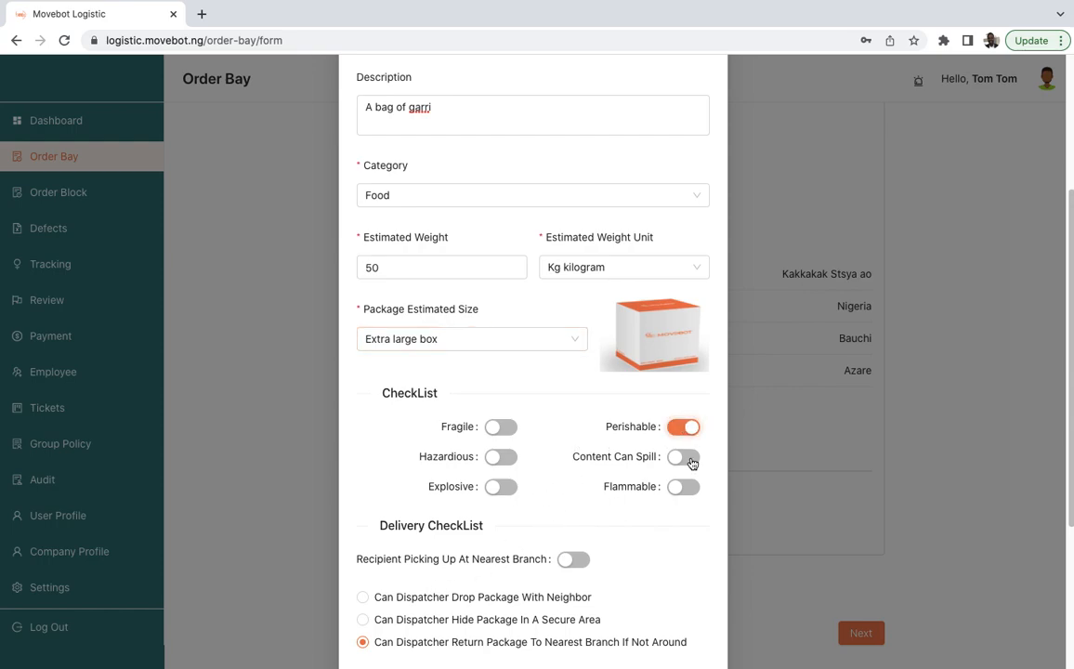
{"action": "left_click", "coordinate": [685, 458]}
- Choose Lagos Island Branch as the recipient's nearest branch
{"action": "scroll", "coordinate": [563, 475], "scroll_direction": "down", "scroll_amount": 3}
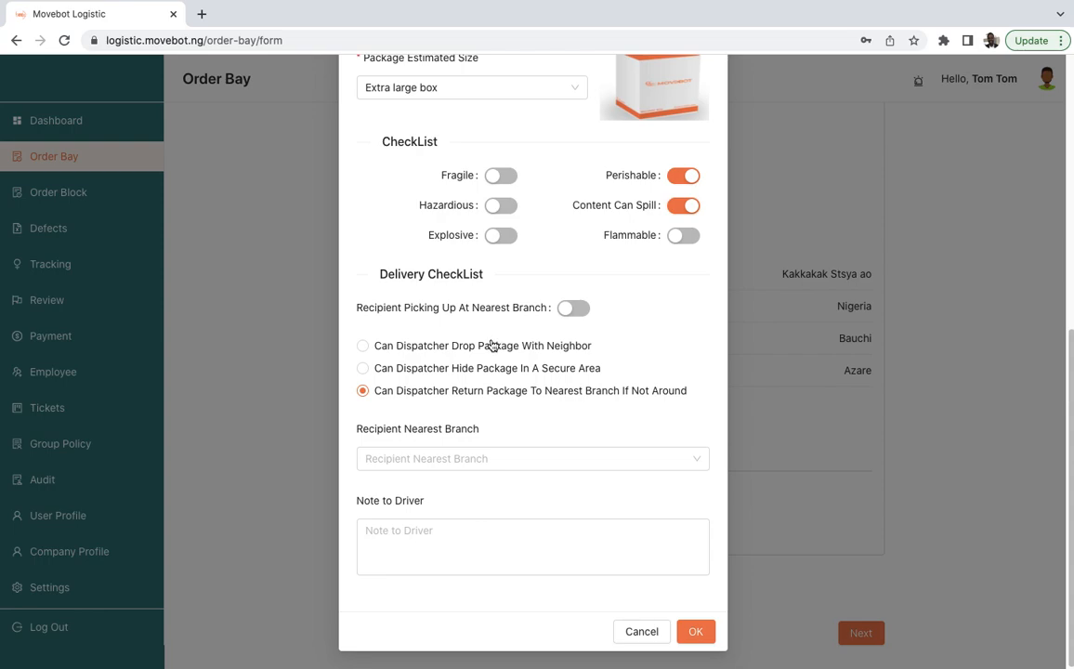
{"action": "left_click", "coordinate": [573, 309]}
{"action": "left_click", "coordinate": [573, 387]}
{"action": "left_click", "coordinate": [686, 458]}
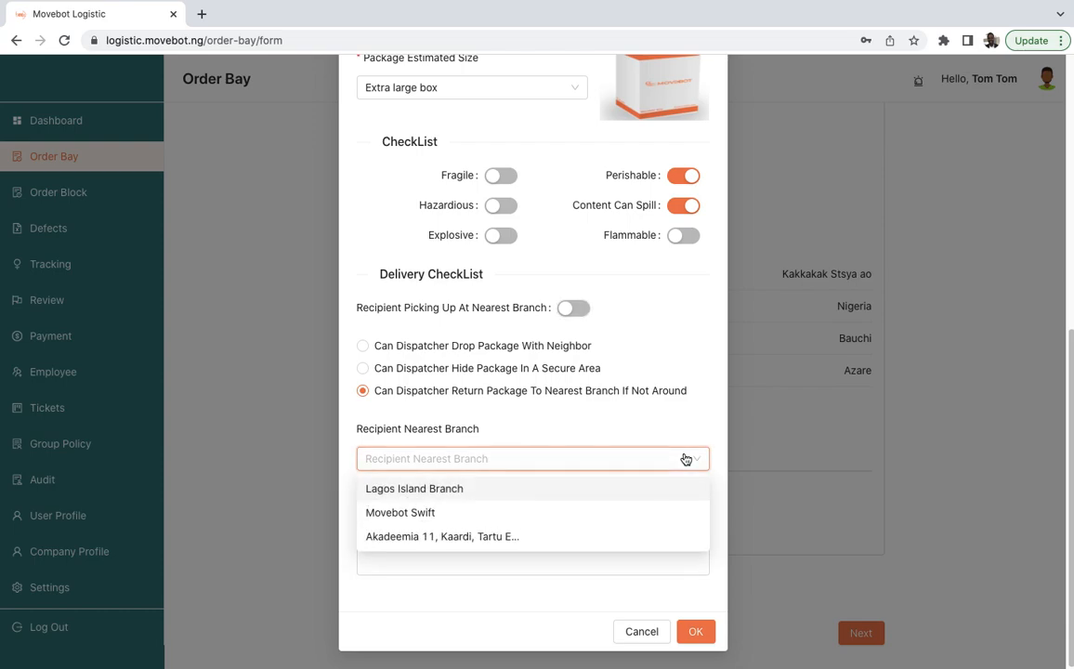
{"action": "left_click", "coordinate": [425, 490]}
- Write a driver note asking to call a contact's phone number to deliver, and save the order
{"action": "left_click", "coordinate": [616, 536]}
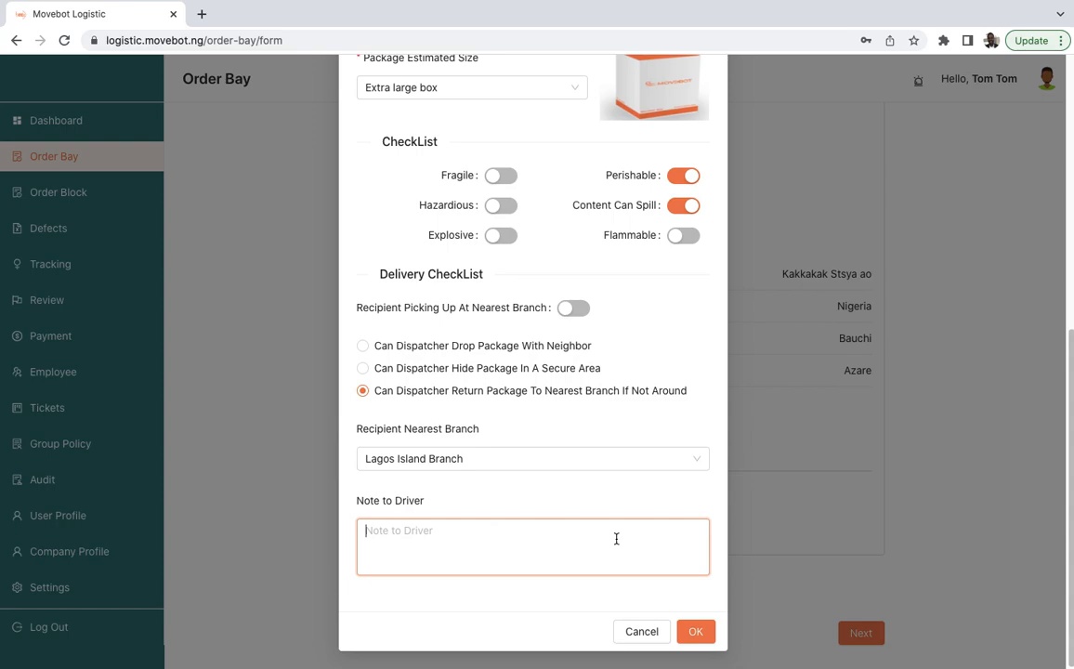
{"action": "type", "text": "Call aba"}
{"action": "key", "text": "BackSpace"}
{"action": "type", "text": "c on 8282888w8"}
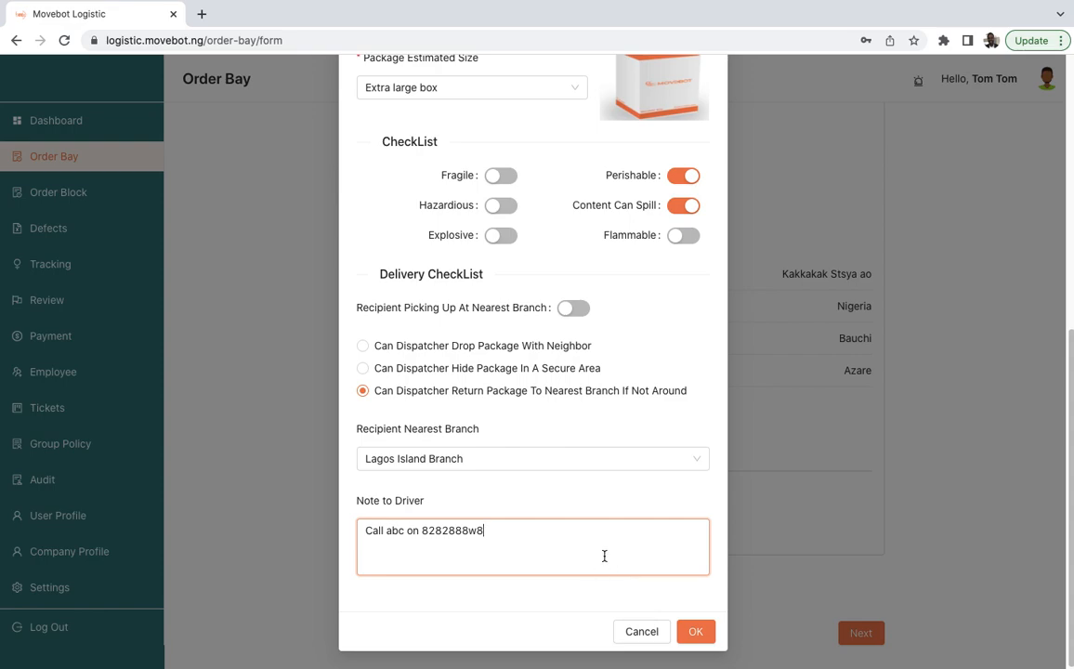
{"action": "type", "text": " to delica"}
{"action": "key", "text": "BackSpace"}
{"action": "key", "text": "BackSpace"}
{"action": "type", "text": "ver"}
{"action": "left_click", "coordinate": [701, 636]}
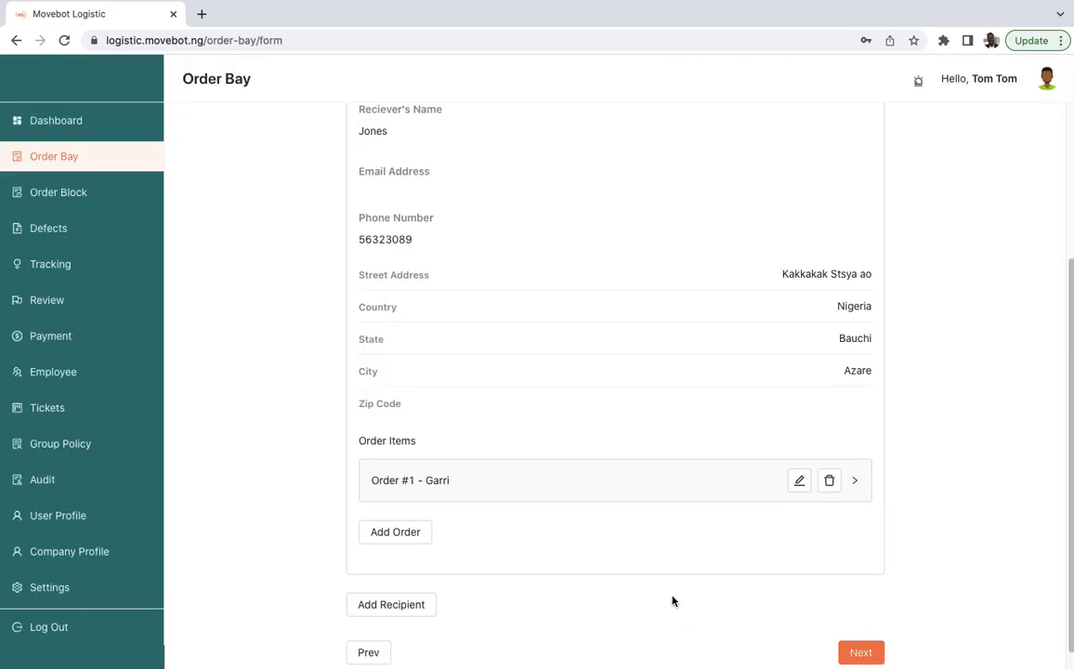
- Review the recipient's details and expand the Garri order to check its details
{"action": "scroll", "coordinate": [661, 564], "scroll_direction": "down", "scroll_amount": 1}
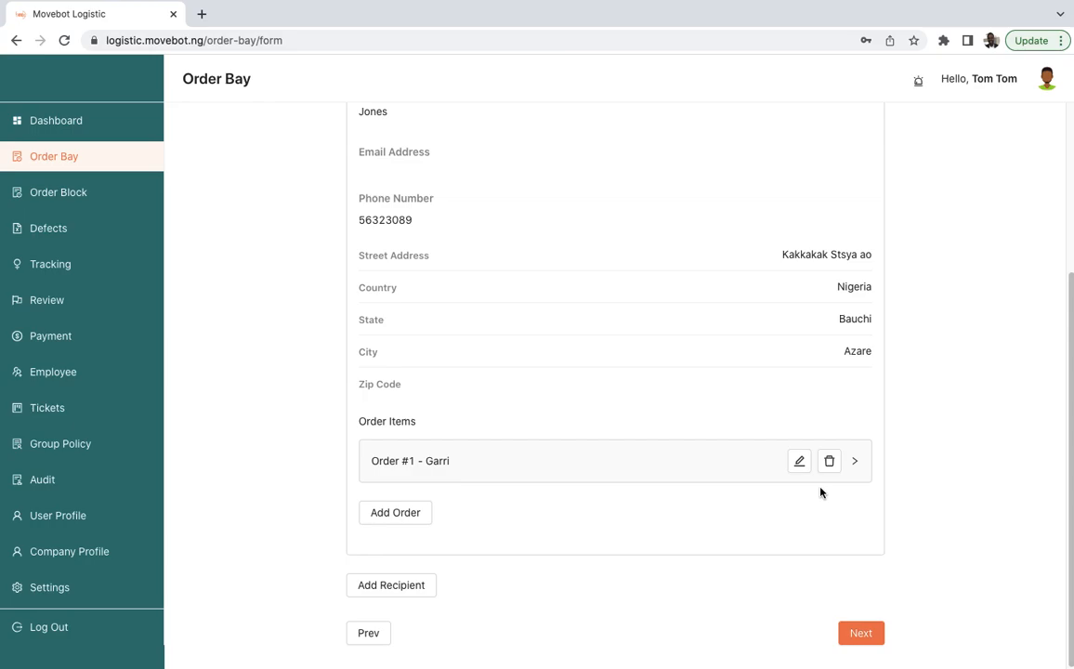
{"action": "scroll", "coordinate": [632, 487], "scroll_direction": "up", "scroll_amount": 2}
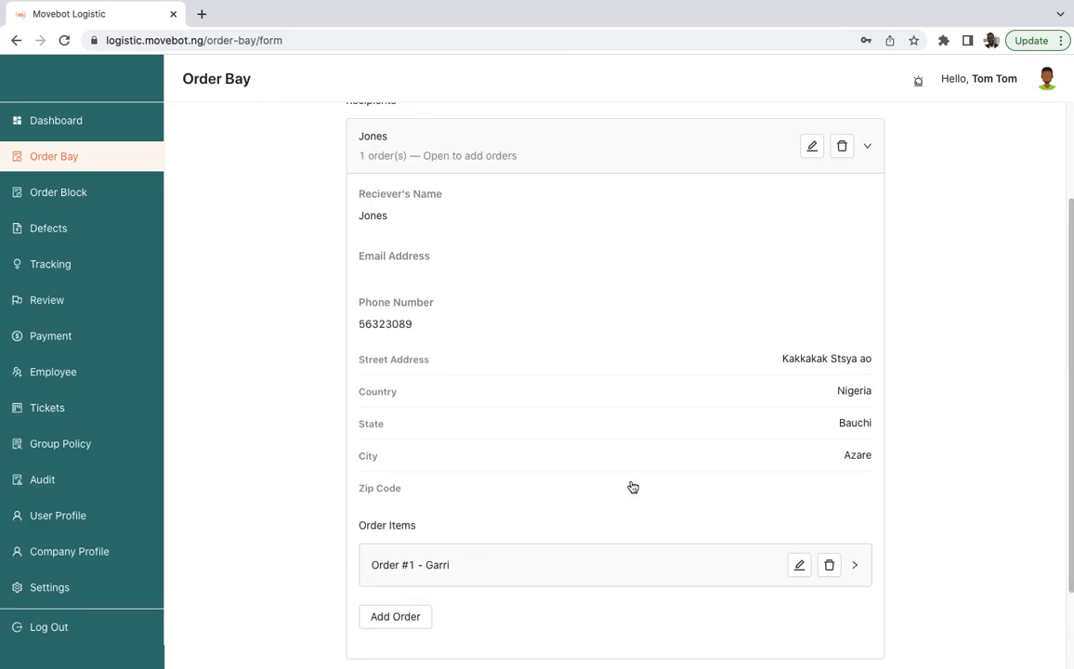
{"action": "scroll", "coordinate": [655, 516], "scroll_direction": "down", "scroll_amount": 2}
{"action": "scroll", "coordinate": [656, 512], "scroll_direction": "up", "scroll_amount": 5}
{"action": "scroll", "coordinate": [664, 502], "scroll_direction": "down", "scroll_amount": 5}
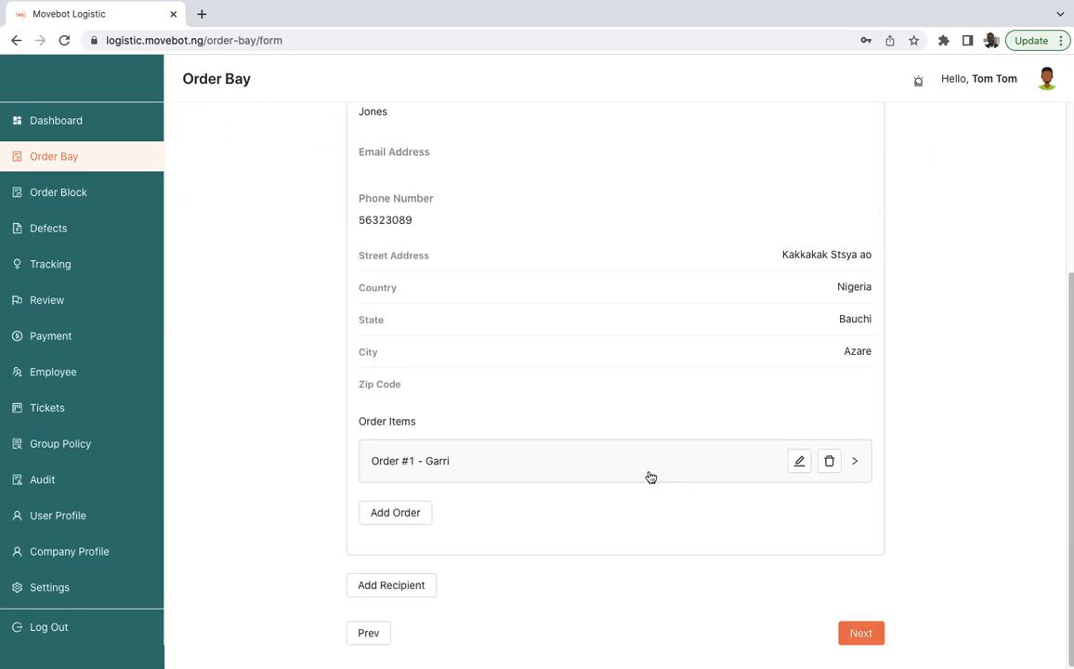
{"action": "left_click", "coordinate": [651, 478]}
{"action": "scroll", "coordinate": [655, 479], "scroll_direction": "down", "scroll_amount": 6}
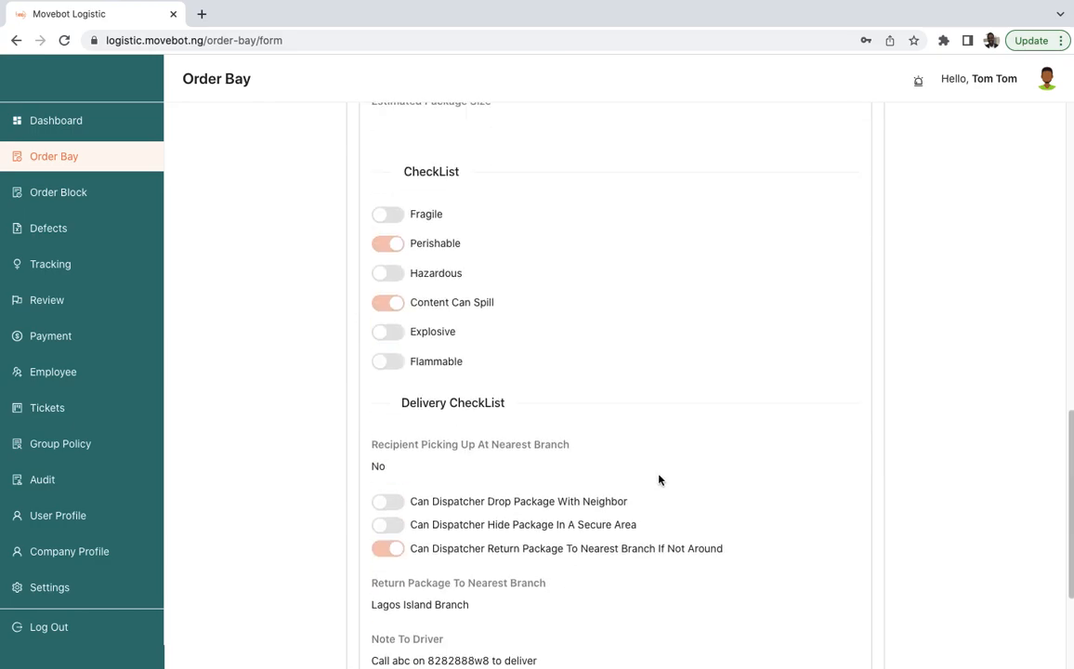
{"action": "scroll", "coordinate": [661, 492], "scroll_direction": "up", "scroll_amount": 6}
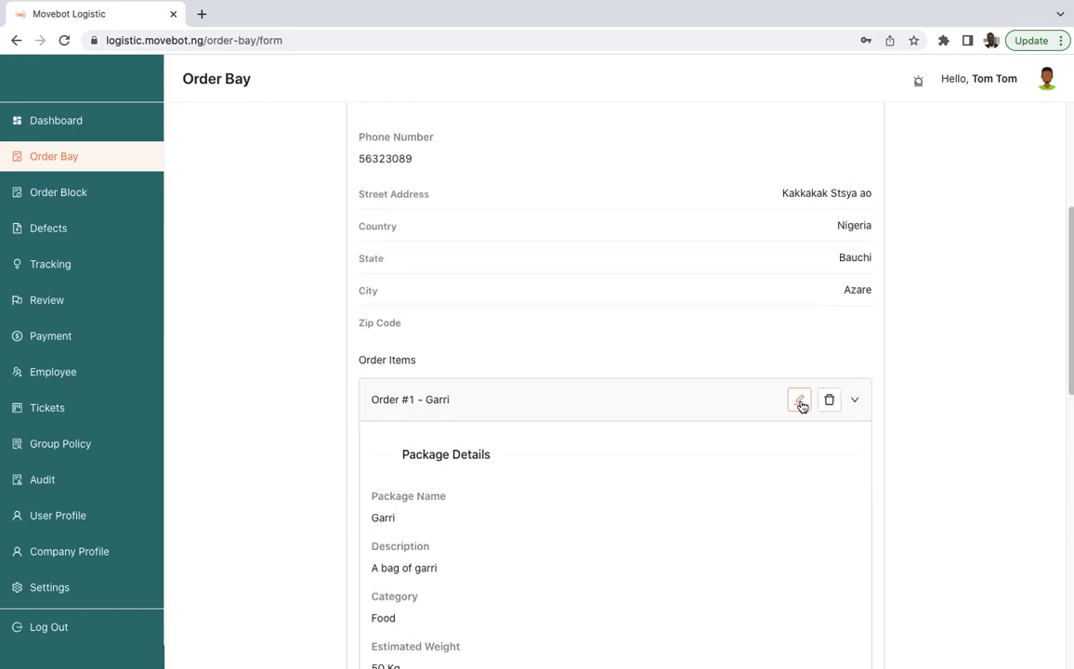
{"action": "left_click", "coordinate": [856, 401]}
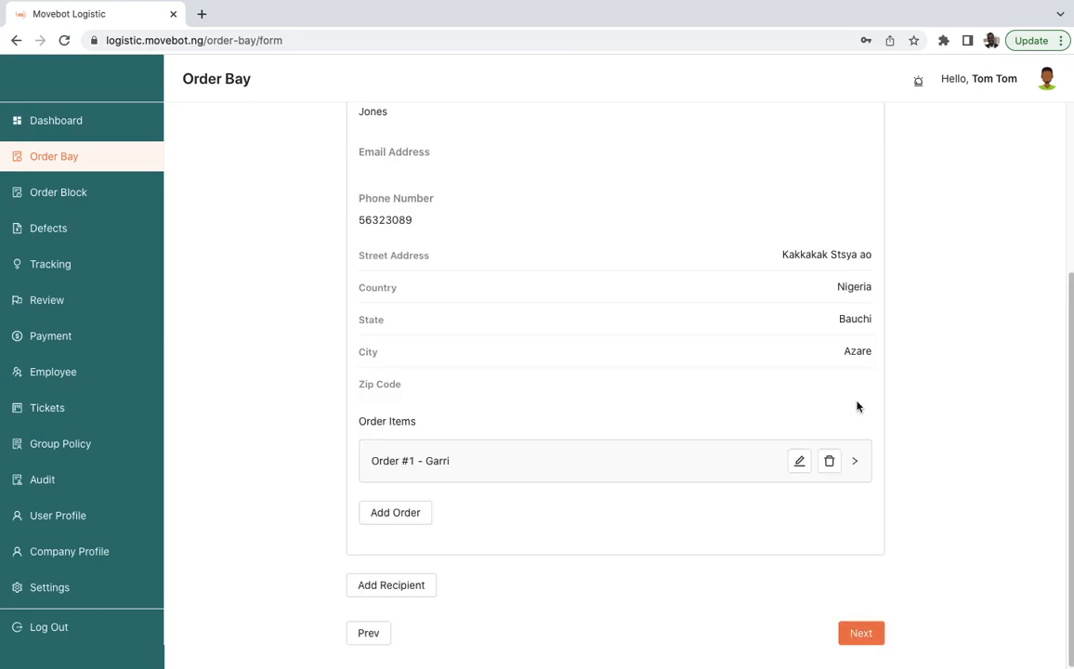
- Review the recipient's details and the Garri order item, then collapse the recipient panel
{"action": "scroll", "coordinate": [856, 405], "scroll_direction": "up", "scroll_amount": 3}
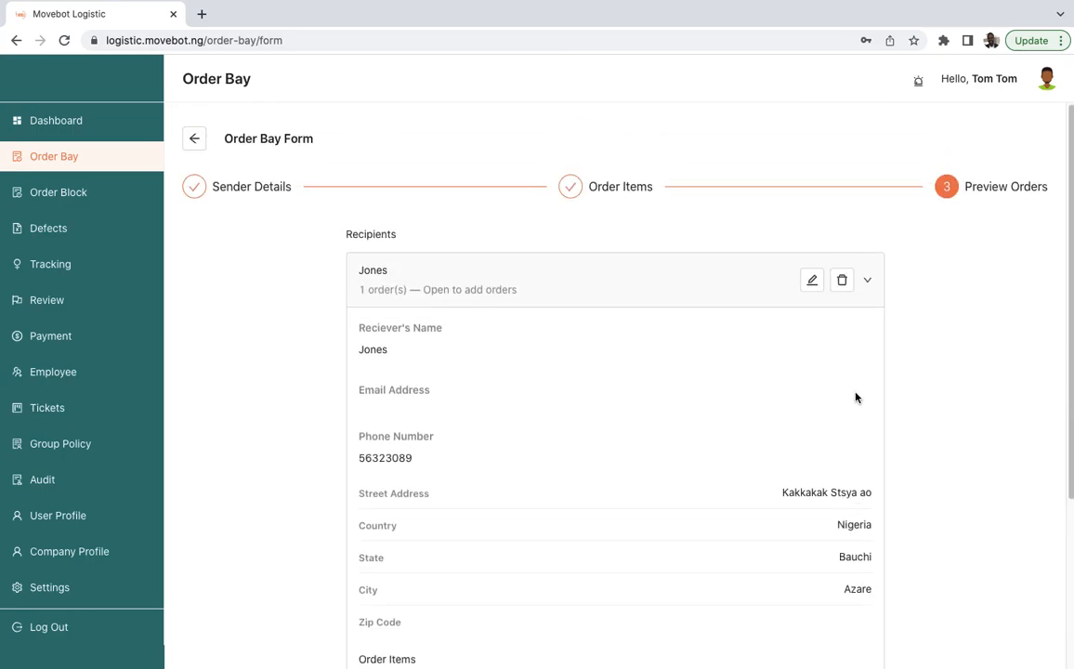
{"action": "left_click", "coordinate": [870, 284]}
{"action": "left_click", "coordinate": [744, 290]}
{"action": "scroll", "coordinate": [818, 289], "scroll_direction": "down", "scroll_amount": 3}
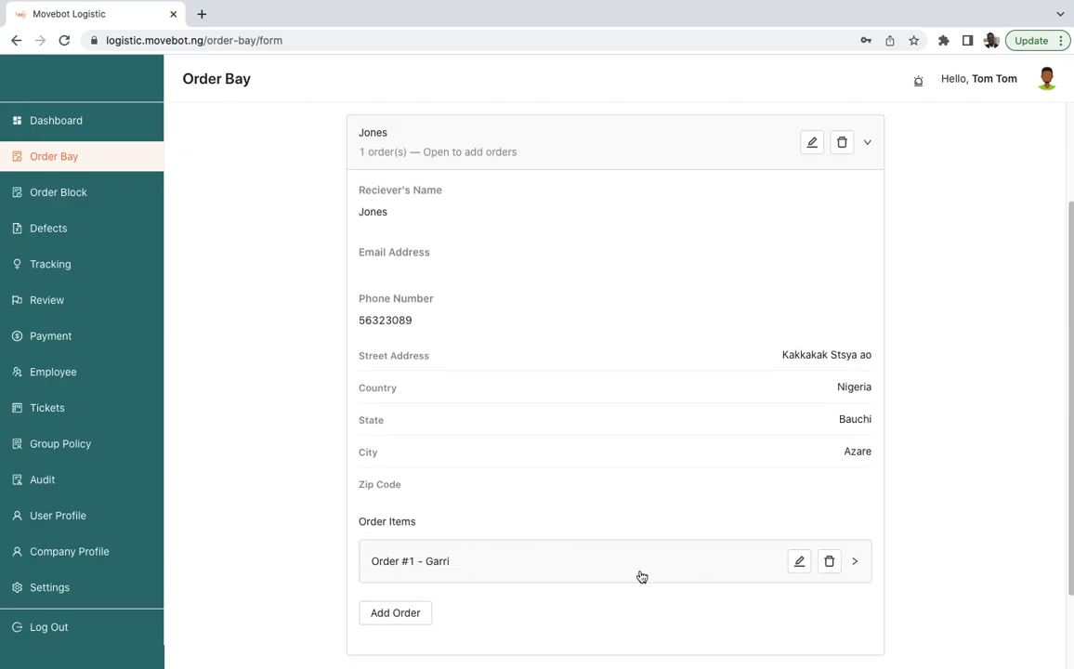
{"action": "left_click", "coordinate": [855, 563]}
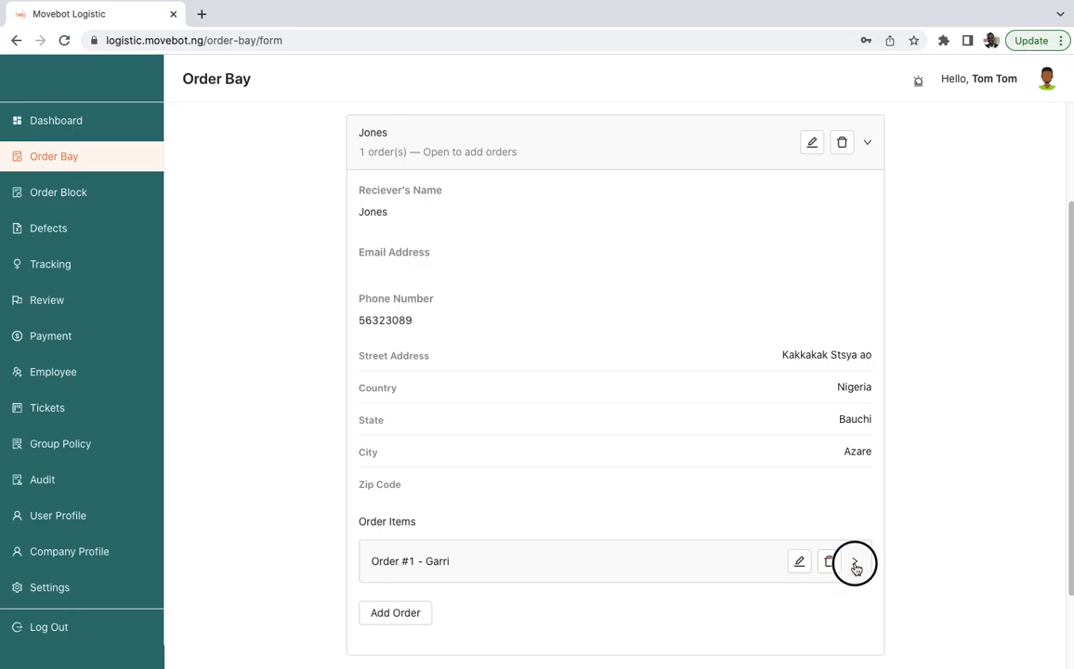
{"action": "left_click", "coordinate": [856, 566]}
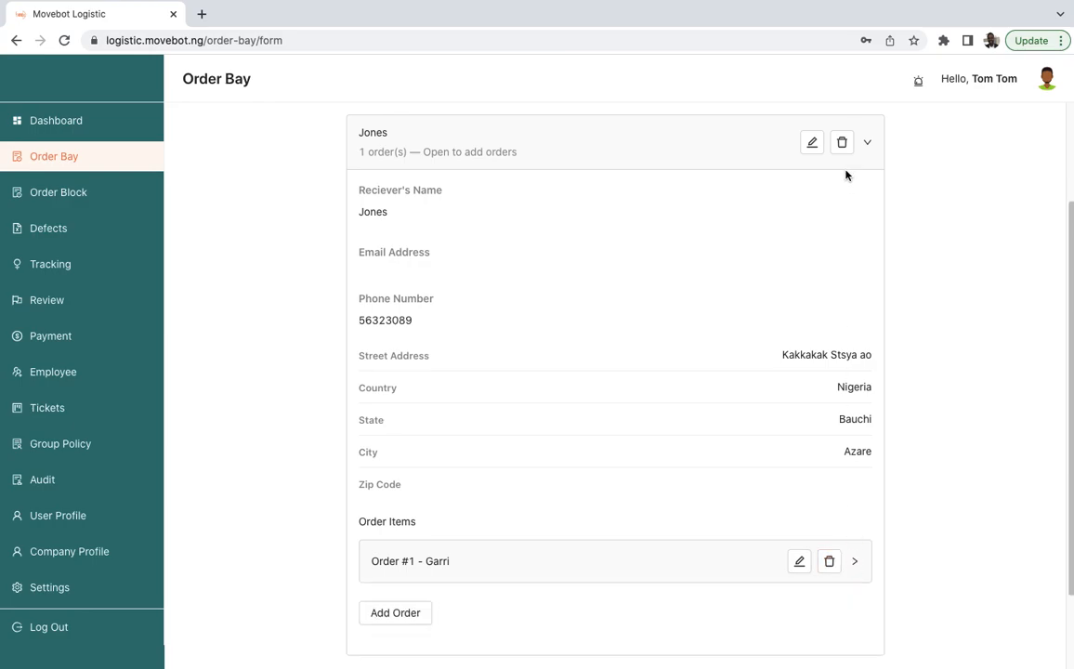
{"action": "left_click", "coordinate": [868, 146]}
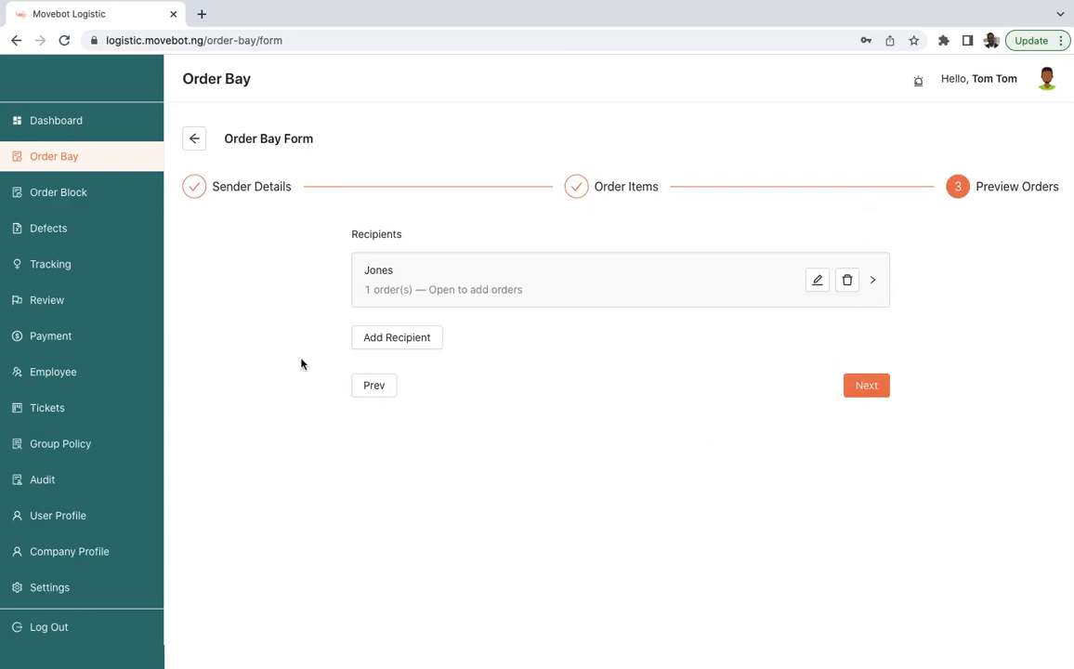
- Proceed to the Preview Orders step and expand recipient Jones to review the sender details and order items
{"action": "left_click", "coordinate": [869, 386]}
{"action": "scroll", "coordinate": [737, 435], "scroll_direction": "down", "scroll_amount": 5}
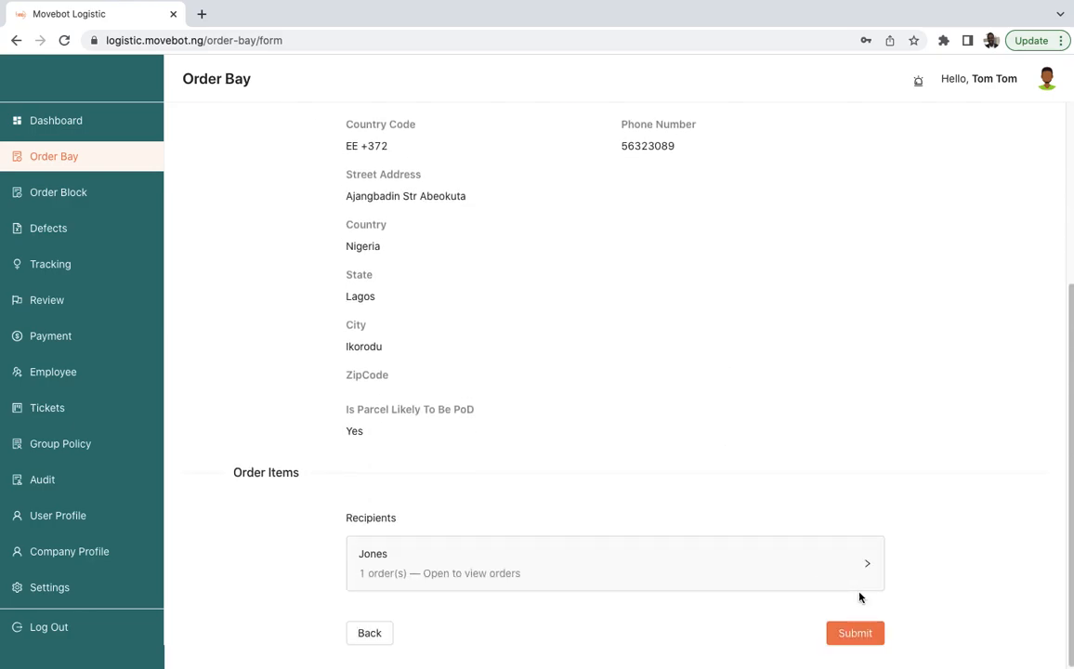
{"action": "left_click", "coordinate": [861, 567]}
{"action": "scroll", "coordinate": [818, 557], "scroll_direction": "down", "scroll_amount": 5}
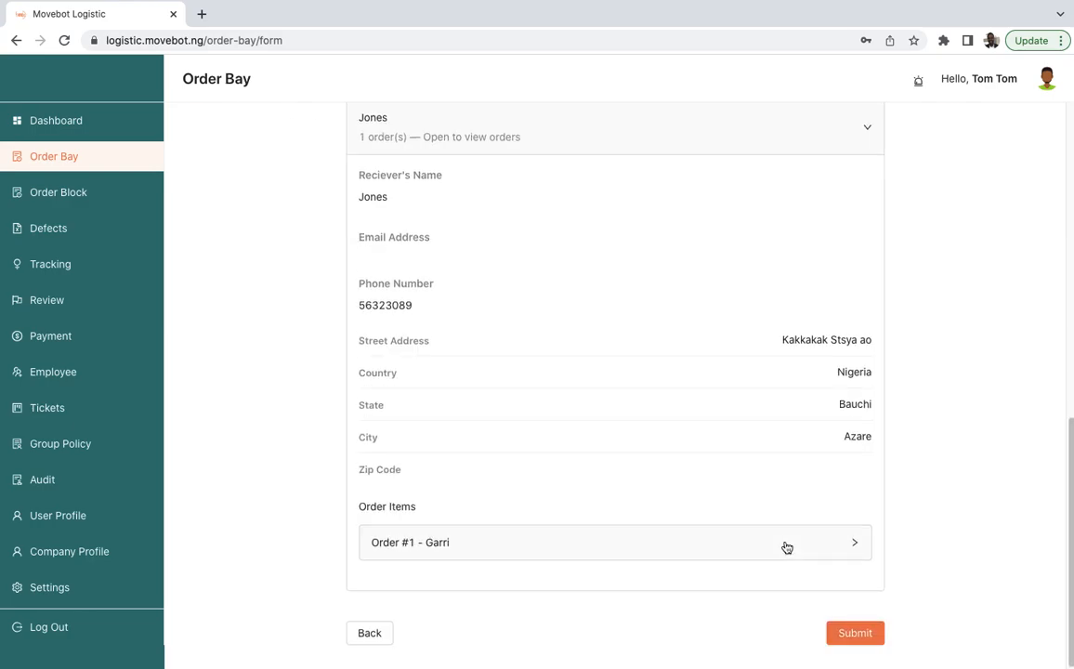
- Submit the order and cancel the Acknowledge Order dialog without entering delivery or cost details
{"action": "left_click", "coordinate": [856, 636]}
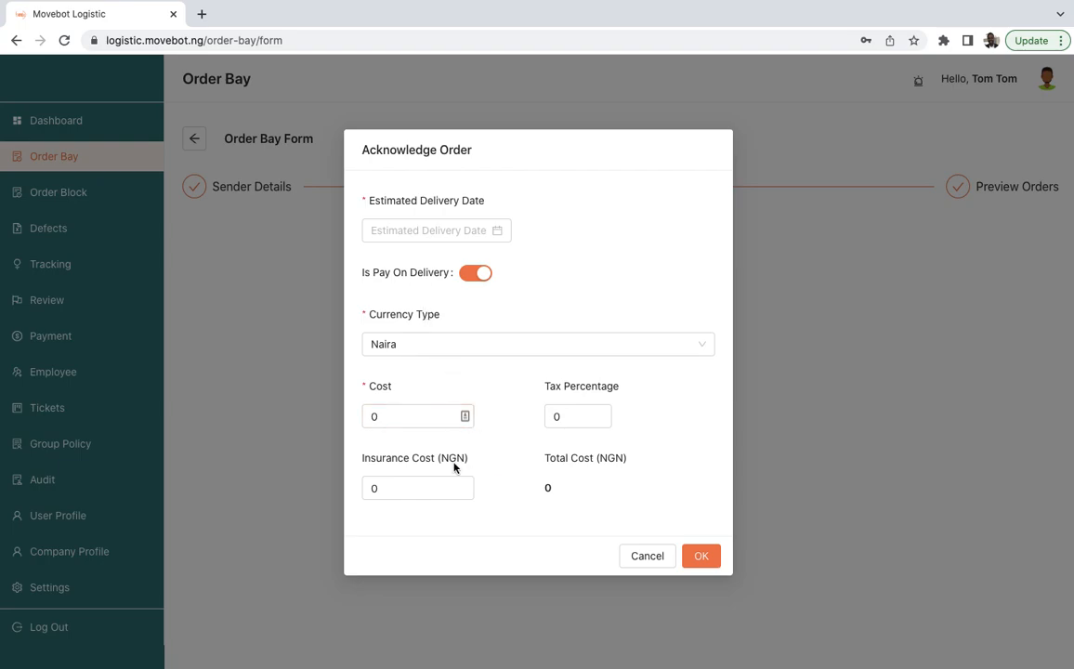
{"action": "left_click", "coordinate": [648, 563]}
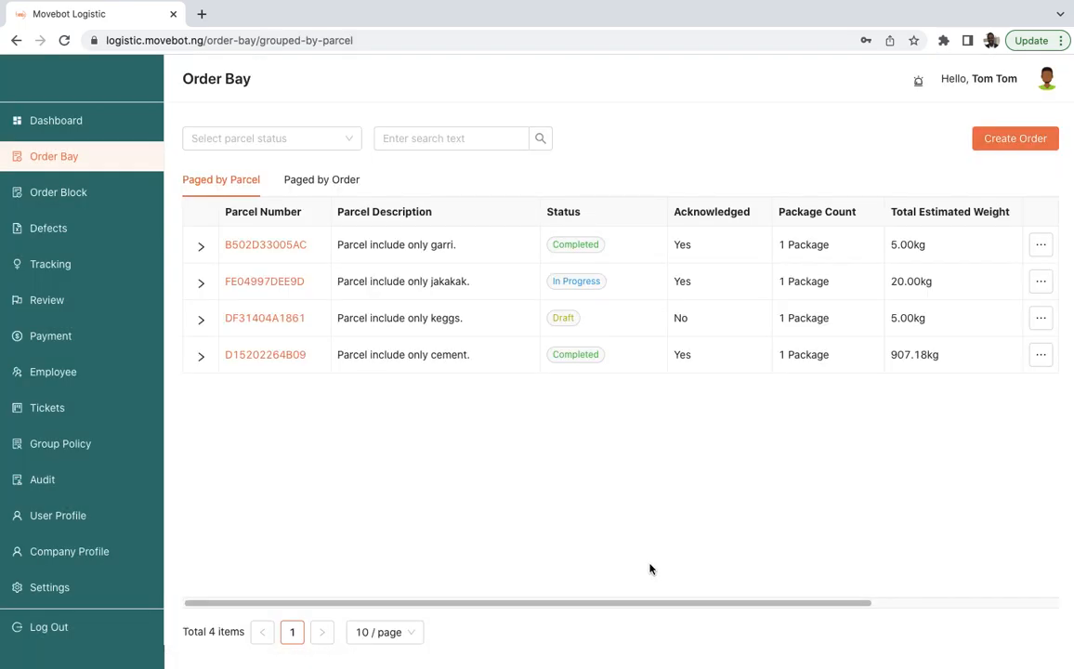
{"action": "mouse_move", "coordinate": [622, 4]}
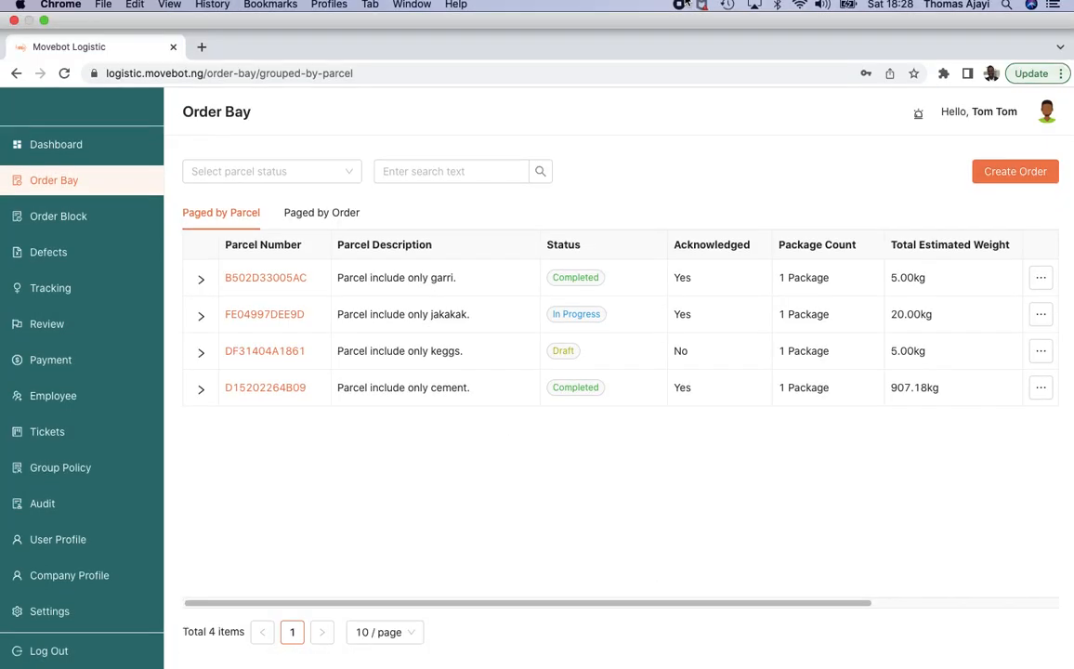